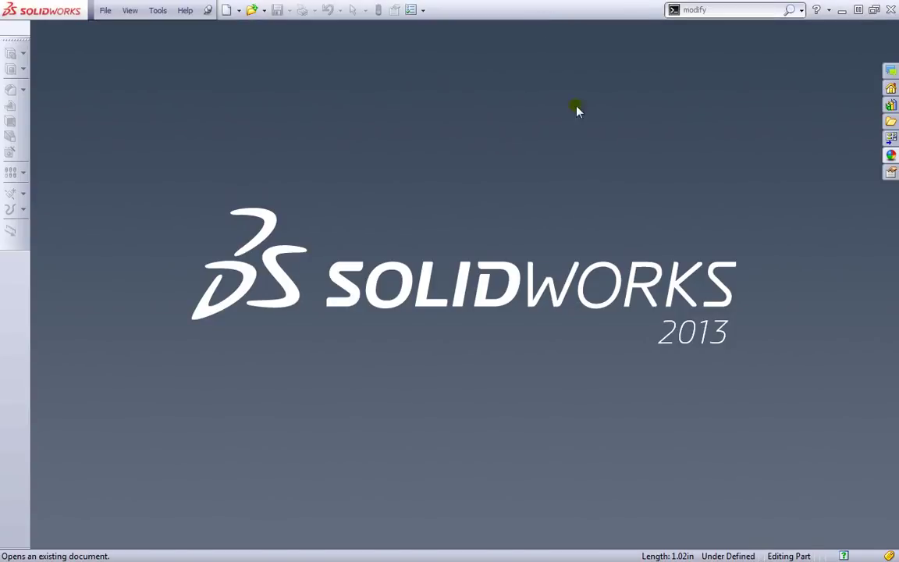
Create a new blank assembly document and close it without inserting any component.
{"action": "left_click", "coordinate": [238, 11]}
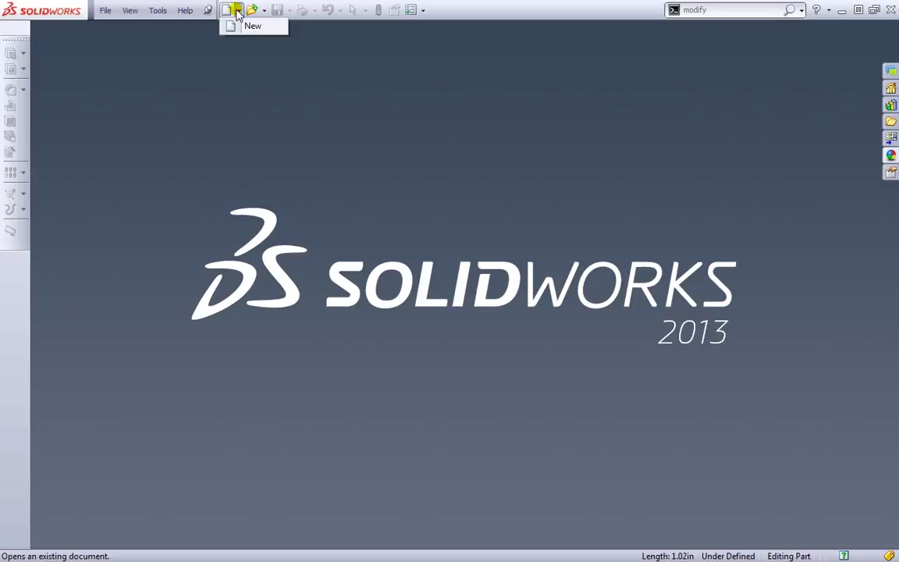
{"action": "left_click", "coordinate": [250, 25]}
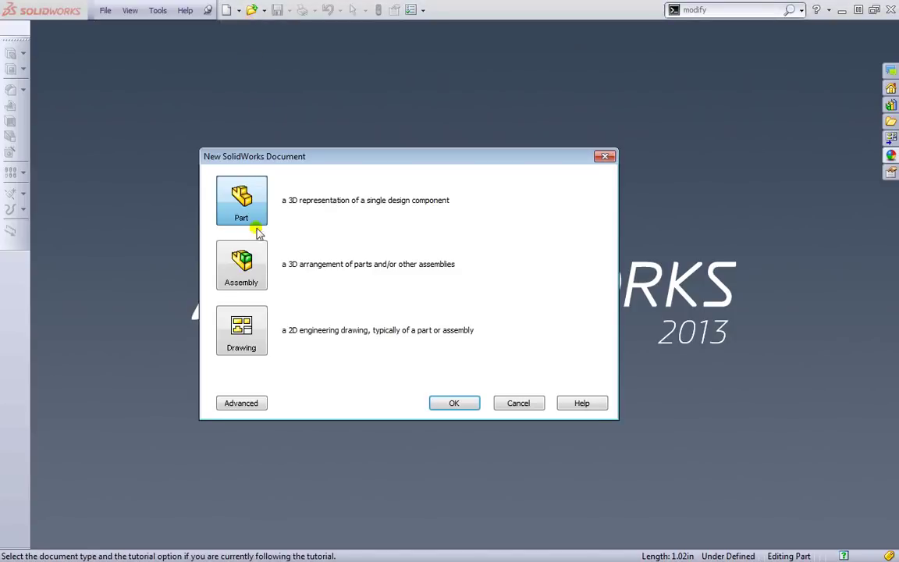
{"action": "left_click", "coordinate": [248, 257]}
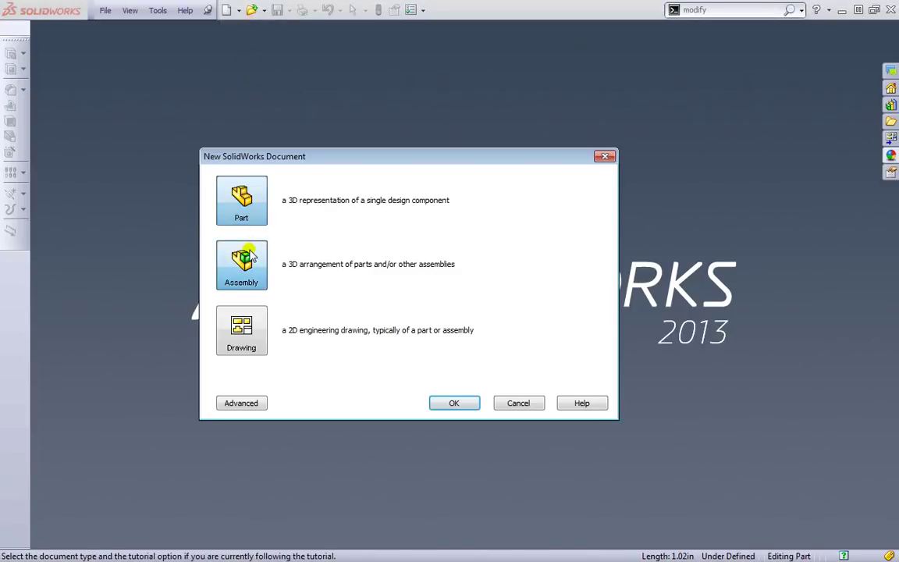
{"action": "left_click", "coordinate": [249, 403]}
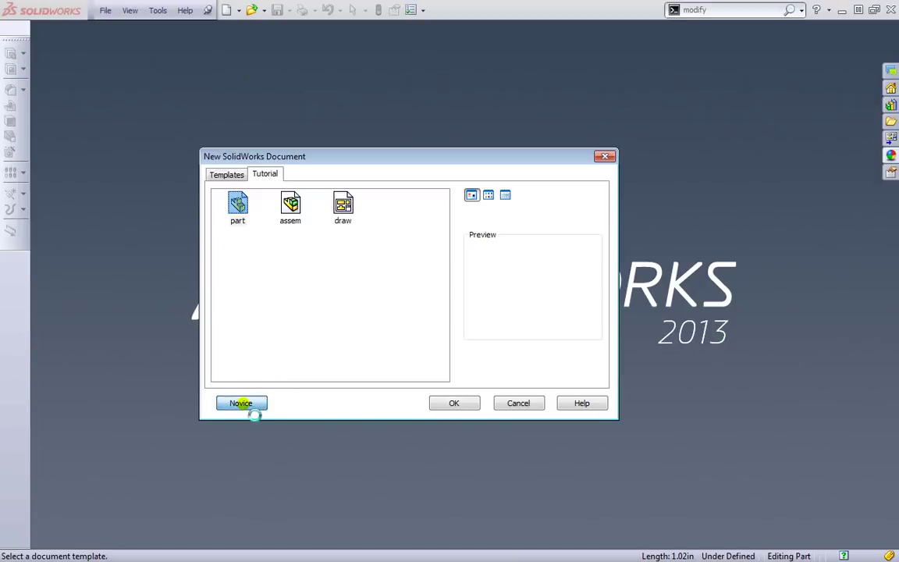
{"action": "left_click", "coordinate": [243, 404]}
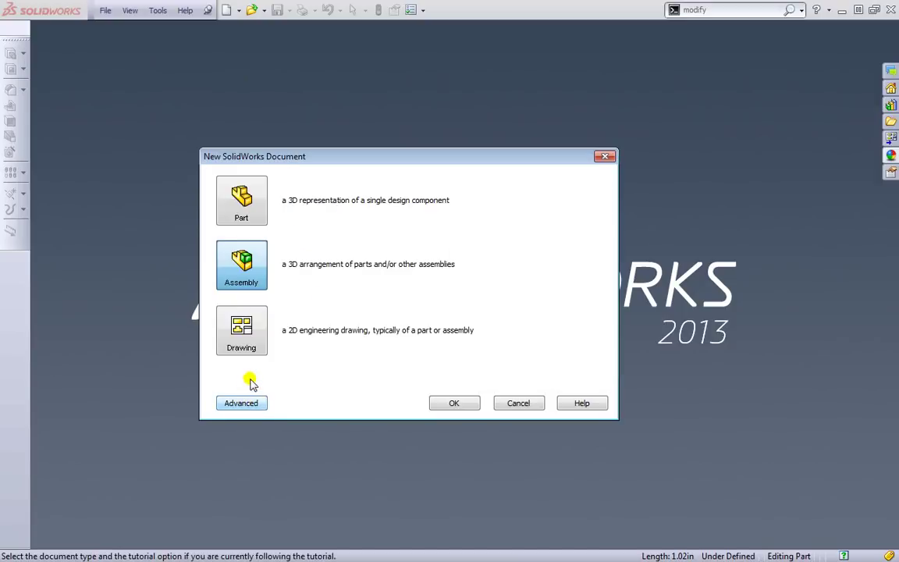
{"action": "double_click", "coordinate": [244, 265]}
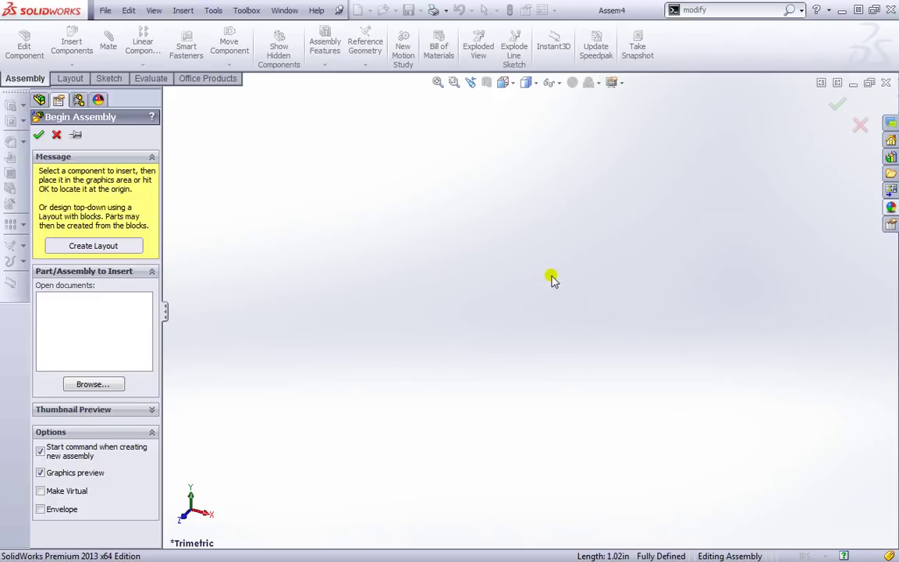
{"action": "left_click", "coordinate": [886, 83]}
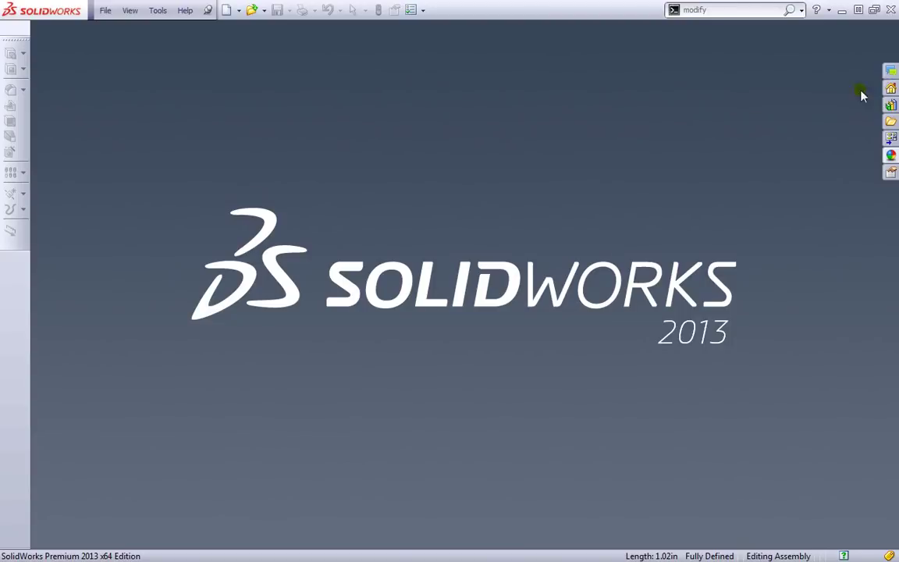
Open Assem2.SLDASM from the Hinge folder, inspect the finished hinge assembly from several angles, and close it.
{"action": "left_click", "coordinate": [252, 11]}
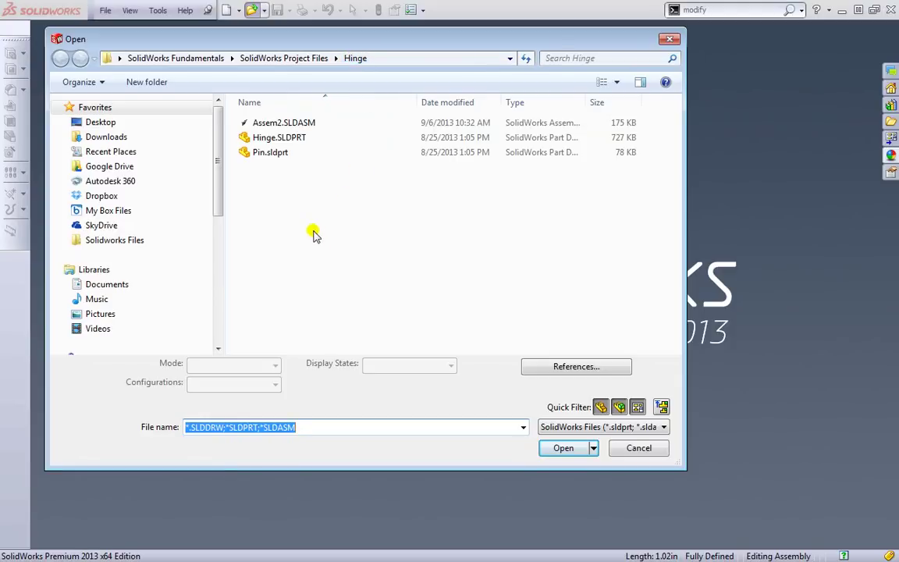
{"action": "left_click", "coordinate": [261, 123]}
{"action": "left_click", "coordinate": [569, 458]}
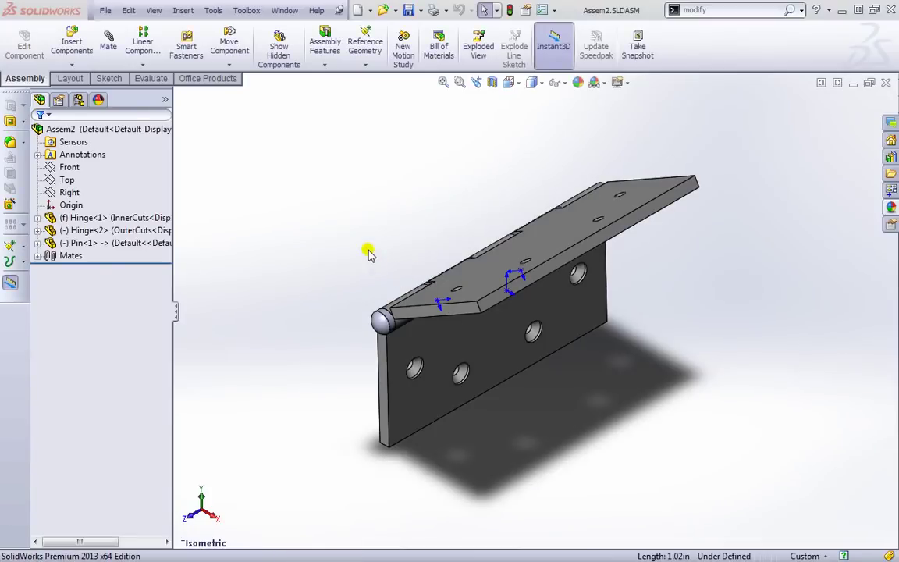
{"action": "middle_click_drag", "start_coordinate": [368, 253], "coordinate": [655, 336]}
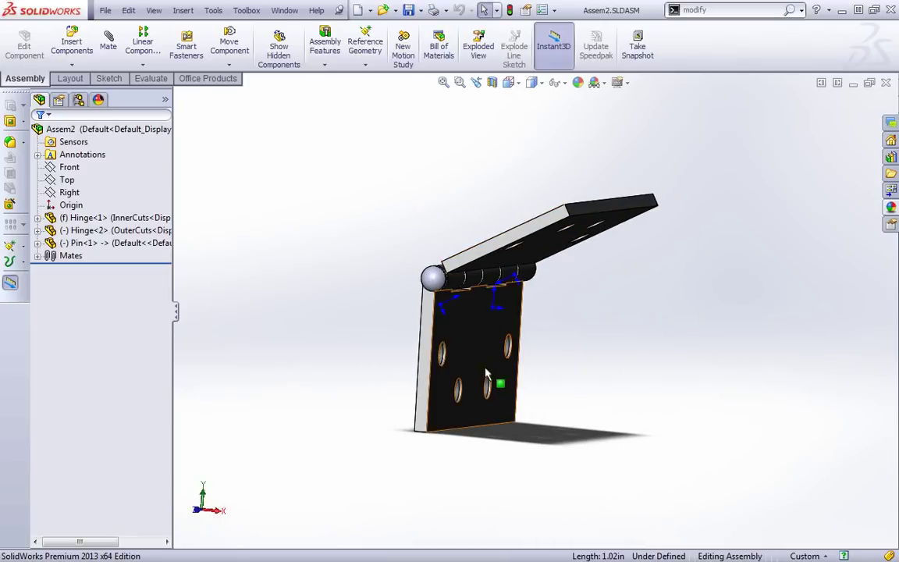
{"action": "middle_click_drag", "start_coordinate": [502, 345], "coordinate": [572, 359]}
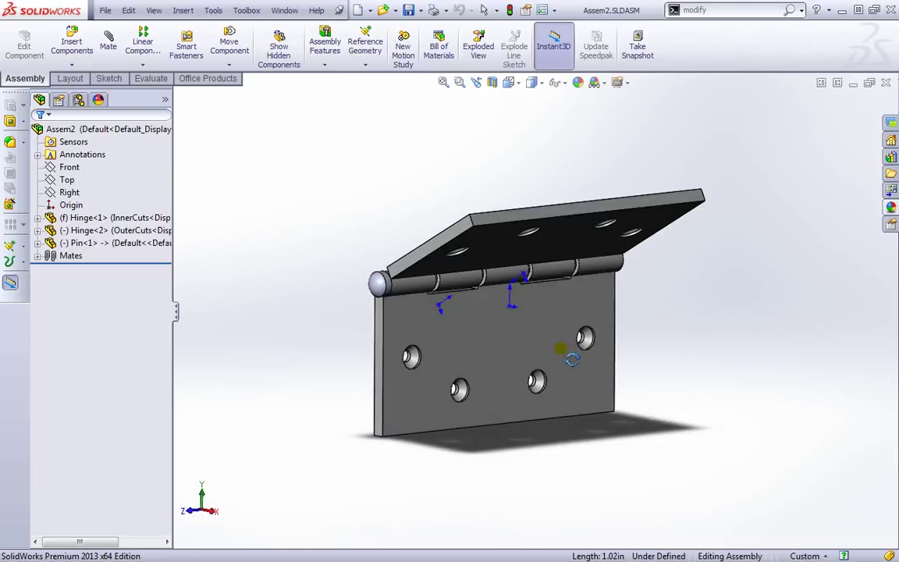
{"action": "middle_click_drag", "start_coordinate": [320, 298], "coordinate": [459, 276]}
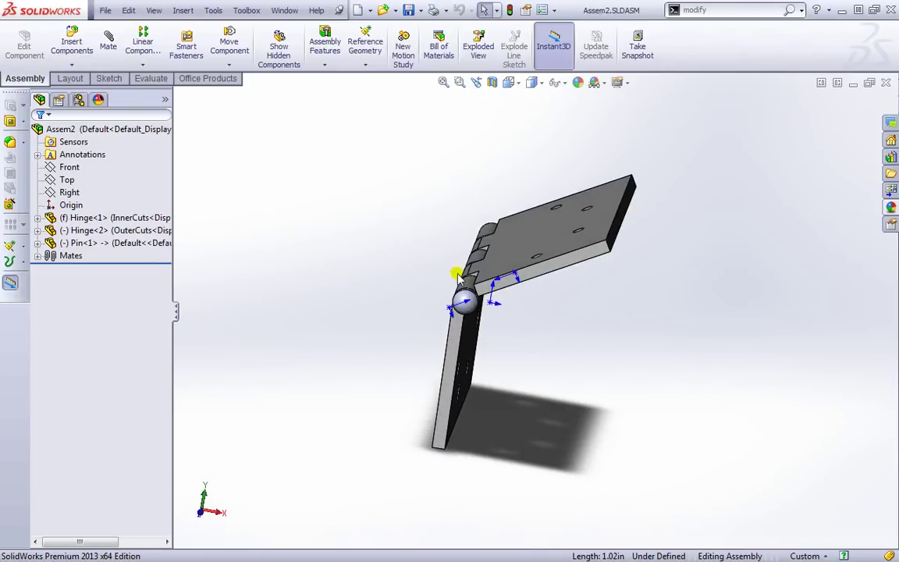
{"action": "left_click", "coordinate": [886, 83]}
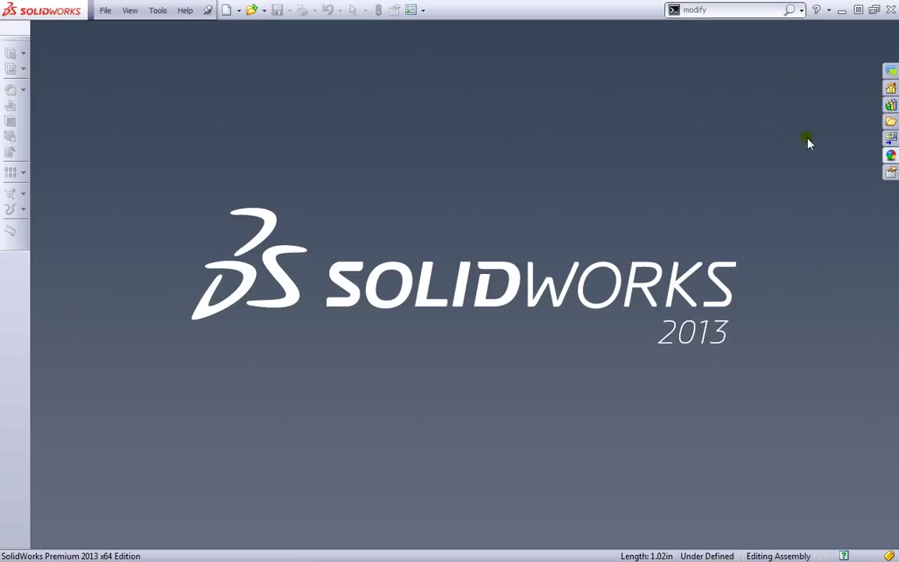
Open Hinge.SLDPRT from the Hinge folder and inspect the hinge plate and its knuckles.
{"action": "left_click", "coordinate": [253, 9]}
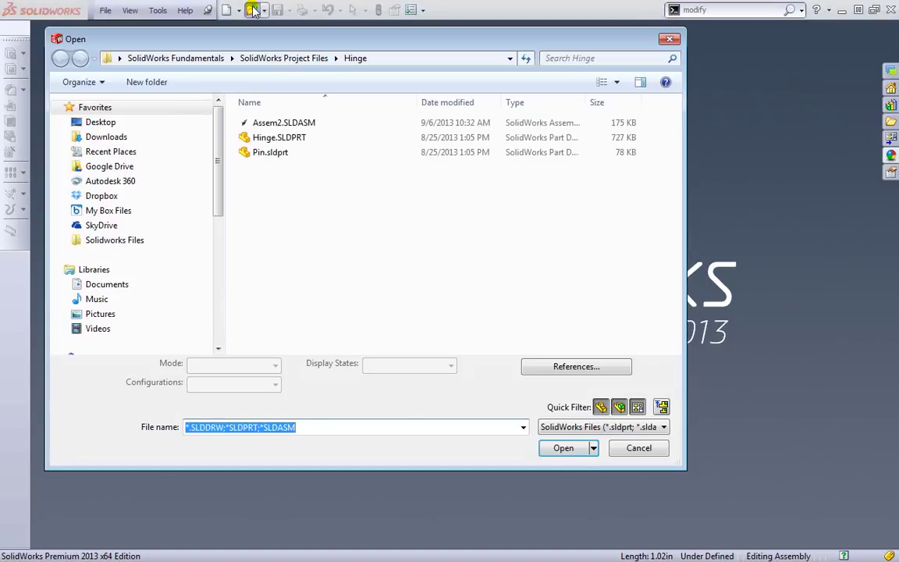
{"action": "double_click", "coordinate": [254, 138]}
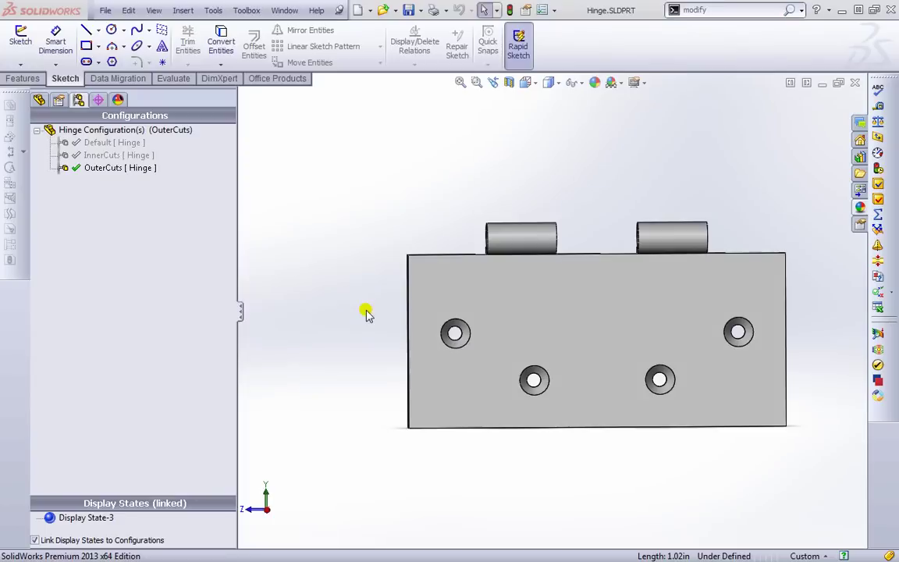
{"action": "middle_click_drag", "start_coordinate": [360, 293], "coordinate": [374, 271]}
{"action": "left_click", "coordinate": [582, 312]}
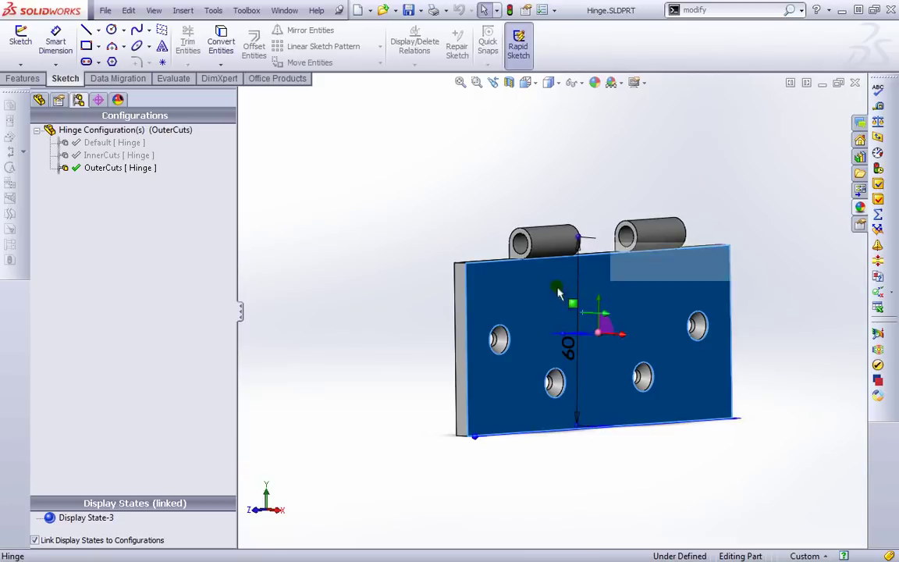
{"action": "left_click", "coordinate": [371, 259]}
{"action": "middle_click_drag", "start_coordinate": [382, 248], "coordinate": [455, 310]}
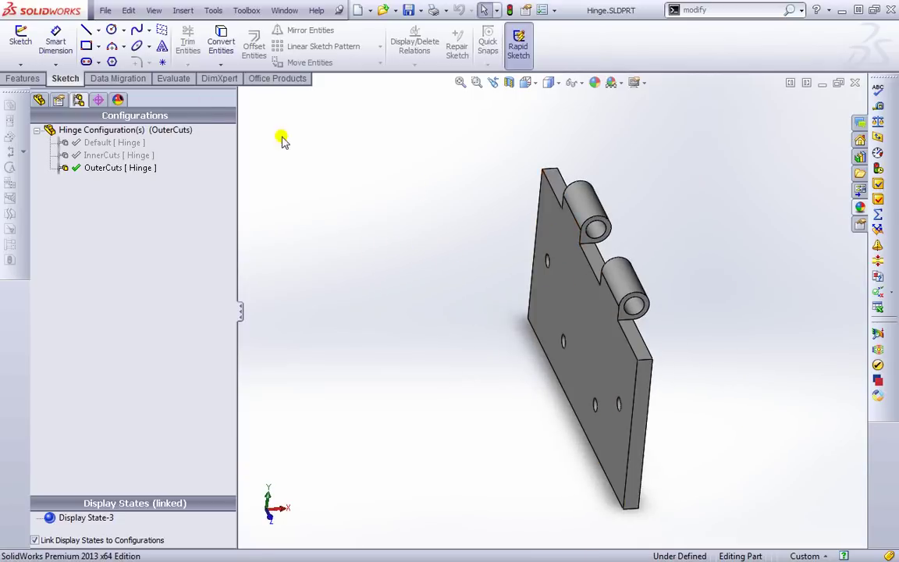
Make a new assembly from the open Hinge part and place the hinge as its first component.
{"action": "left_click", "coordinate": [105, 11]}
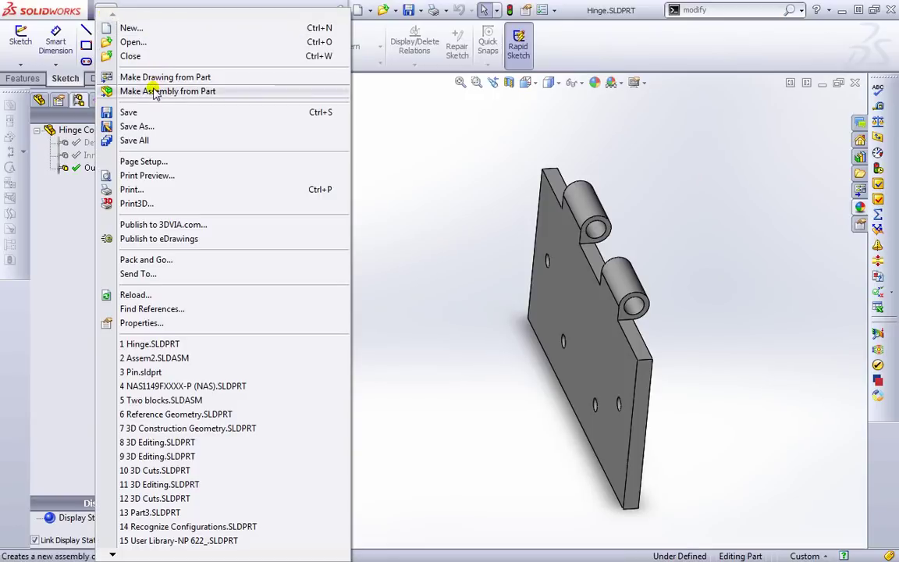
{"action": "left_click", "coordinate": [208, 92]}
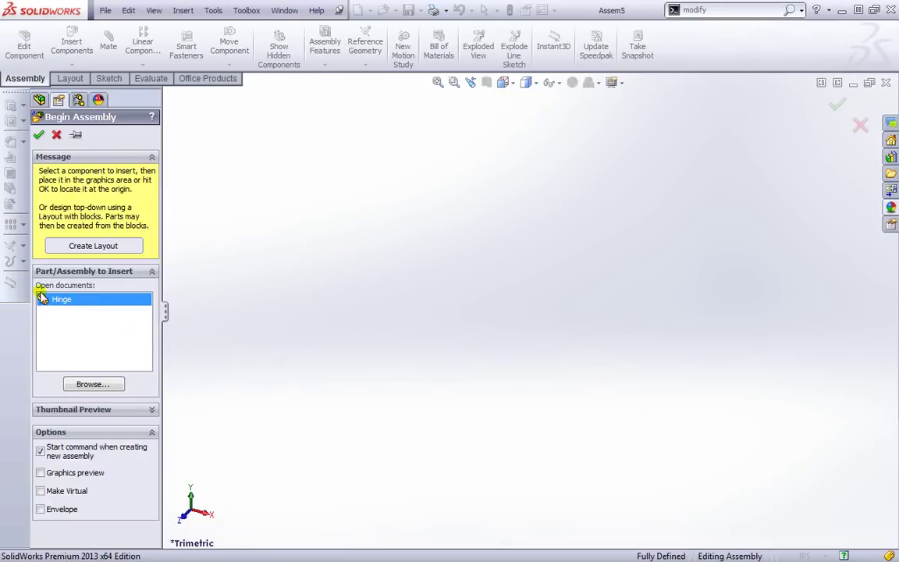
{"action": "left_click", "coordinate": [75, 303]}
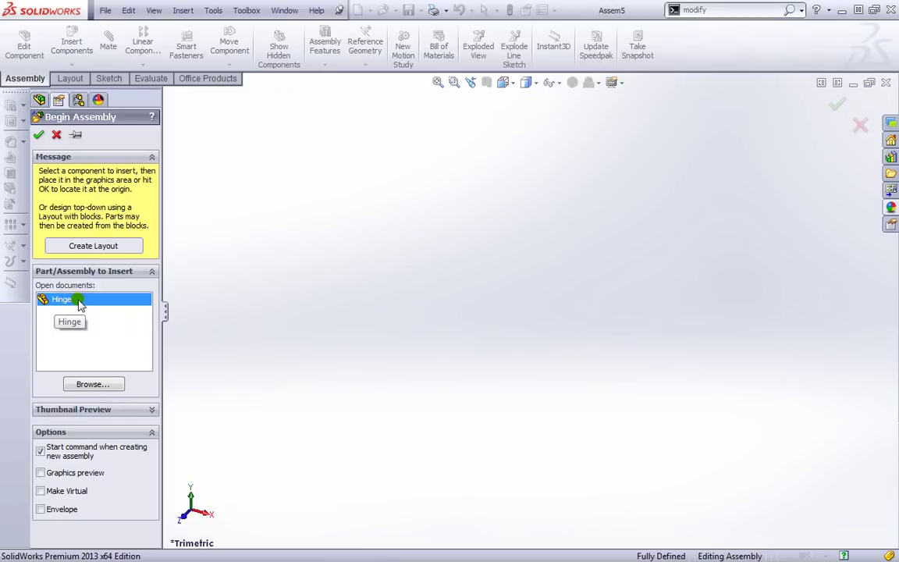
{"action": "left_click", "coordinate": [62, 300]}
{"action": "left_click", "coordinate": [65, 304]}
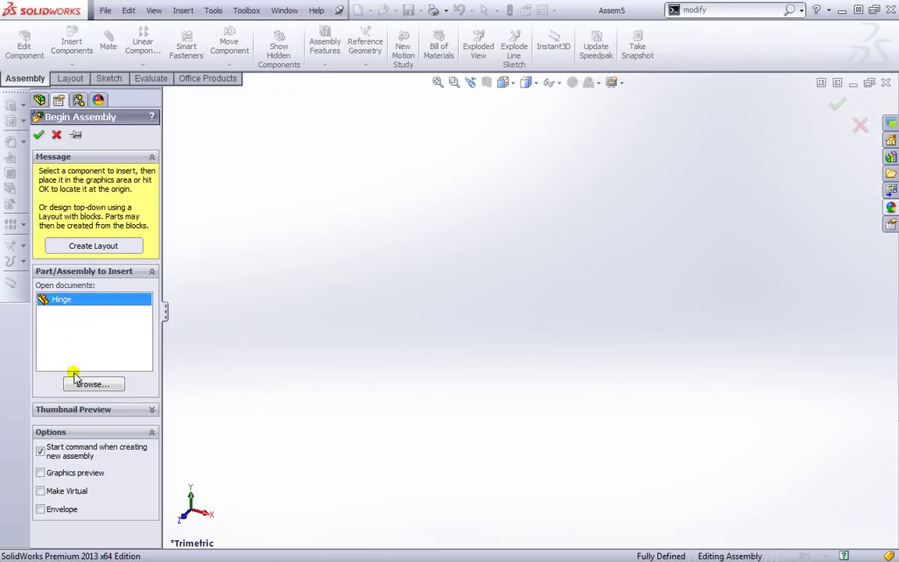
{"action": "left_click", "coordinate": [386, 449]}
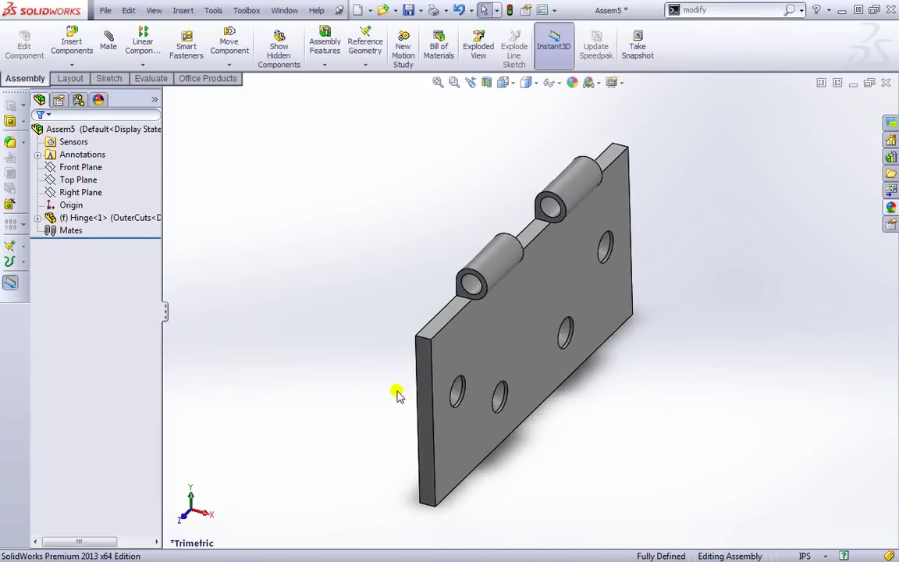
Try to move the fixed hinge component in the new assembly.
{"action": "middle_click_drag", "start_coordinate": [601, 335], "coordinate": [577, 341]}
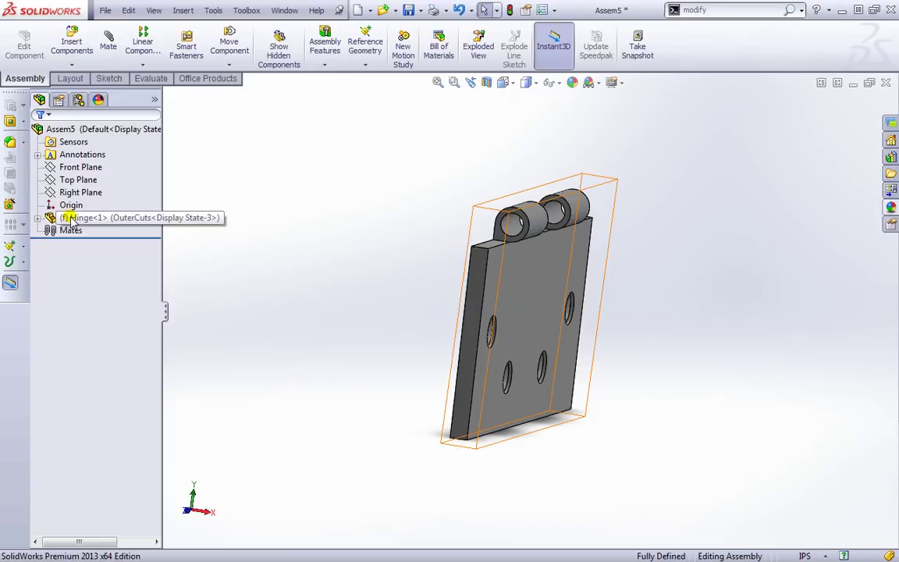
{"action": "left_click_drag", "start_coordinate": [523, 298], "coordinate": [590, 271]}
{"action": "middle_click_drag", "start_coordinate": [590, 271], "coordinate": [650, 273]}
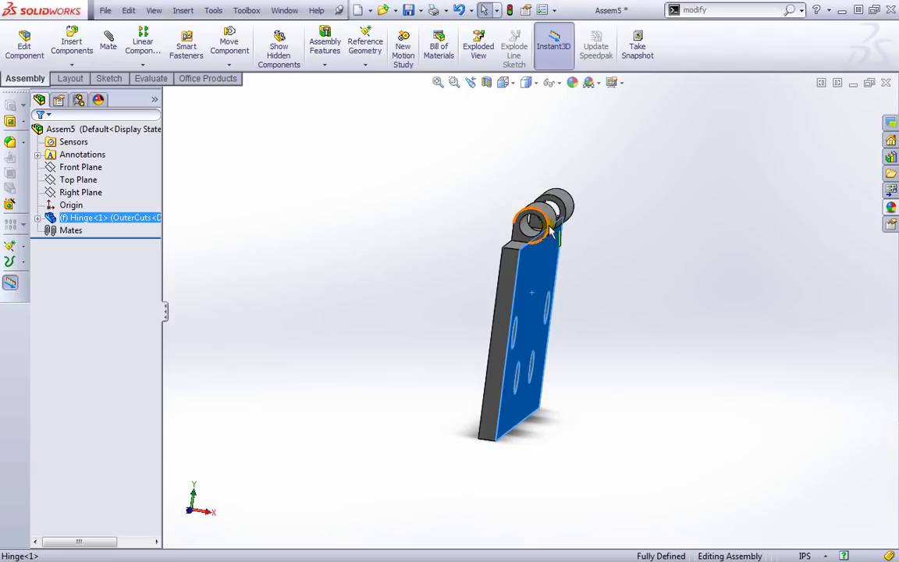
{"action": "middle_click_drag", "start_coordinate": [636, 301], "coordinate": [702, 291]}
{"action": "left_click", "coordinate": [707, 289]}
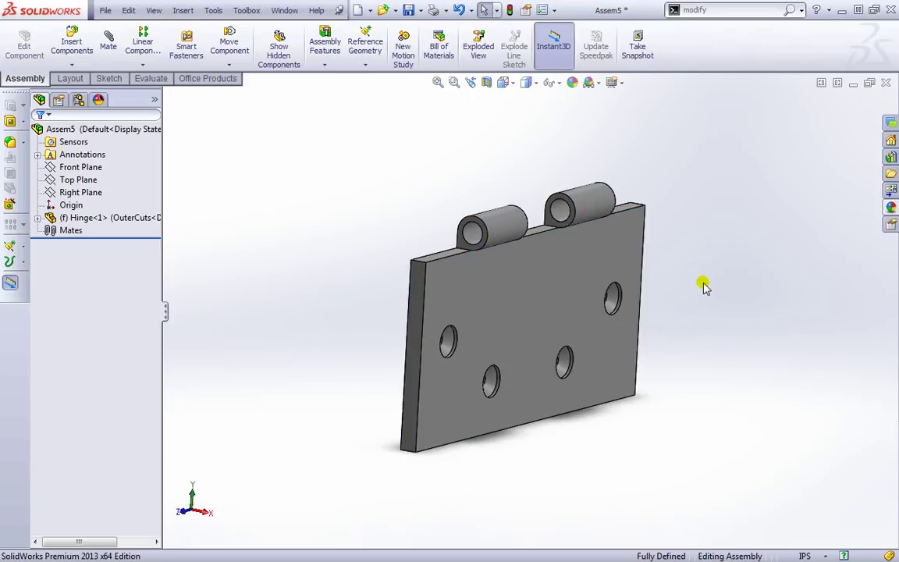
Open Pin.sldprt from the Hinge folder in its own window.
{"action": "left_click", "coordinate": [383, 12]}
{"action": "left_click", "coordinate": [257, 152]}
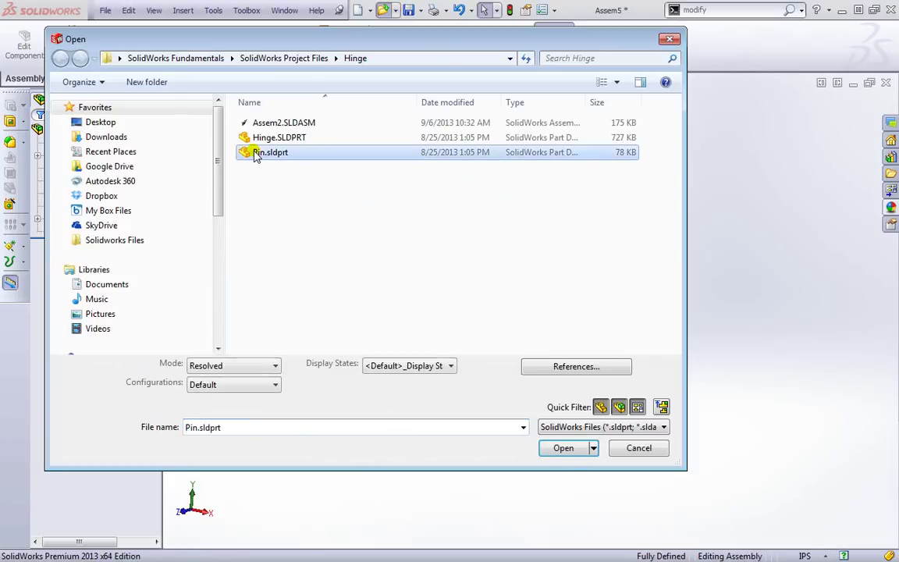
{"action": "left_click", "coordinate": [577, 450]}
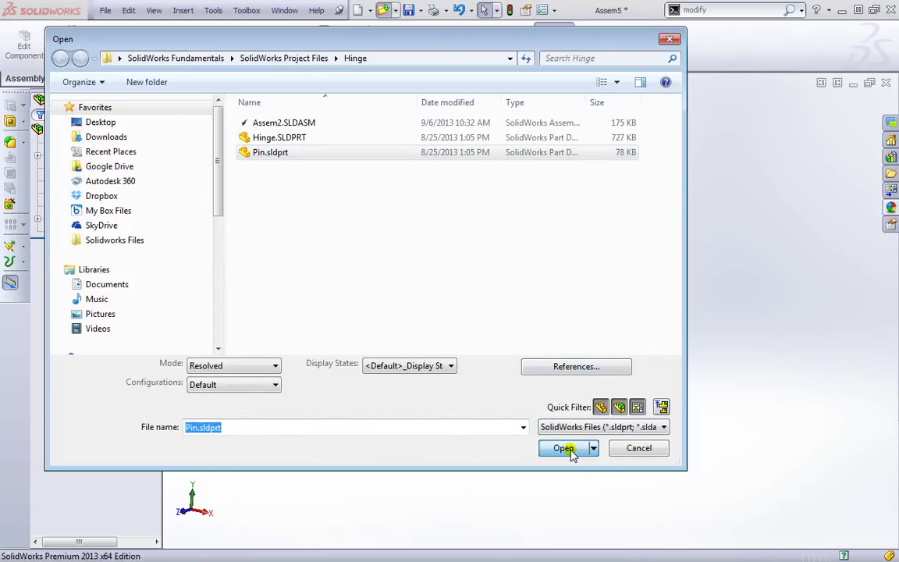
{"action": "middle_click_drag", "start_coordinate": [595, 360], "coordinate": [349, 196]}
Tile the Pin, assembly and Hinge windows vertically and collapse the side pane in each of them.
{"action": "left_click", "coordinate": [285, 10]}
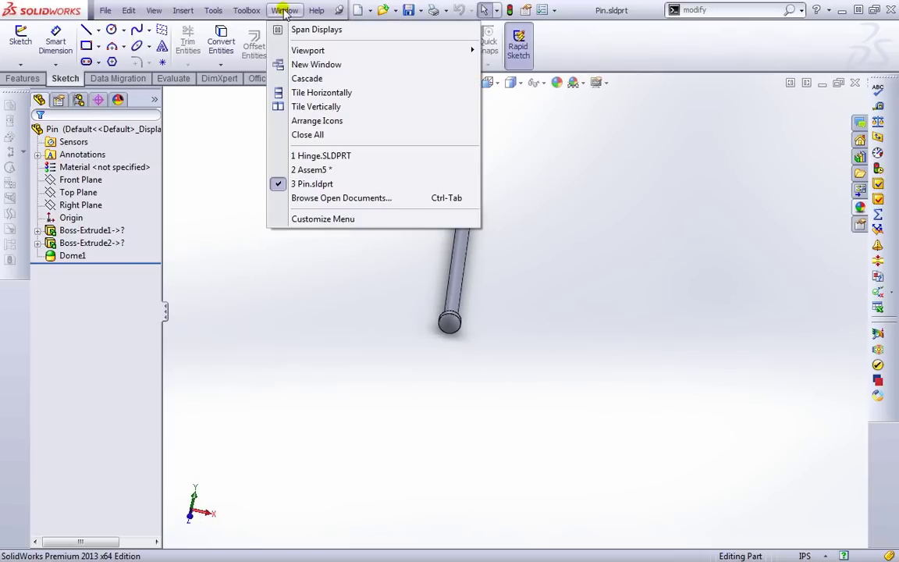
{"action": "left_click", "coordinate": [330, 109]}
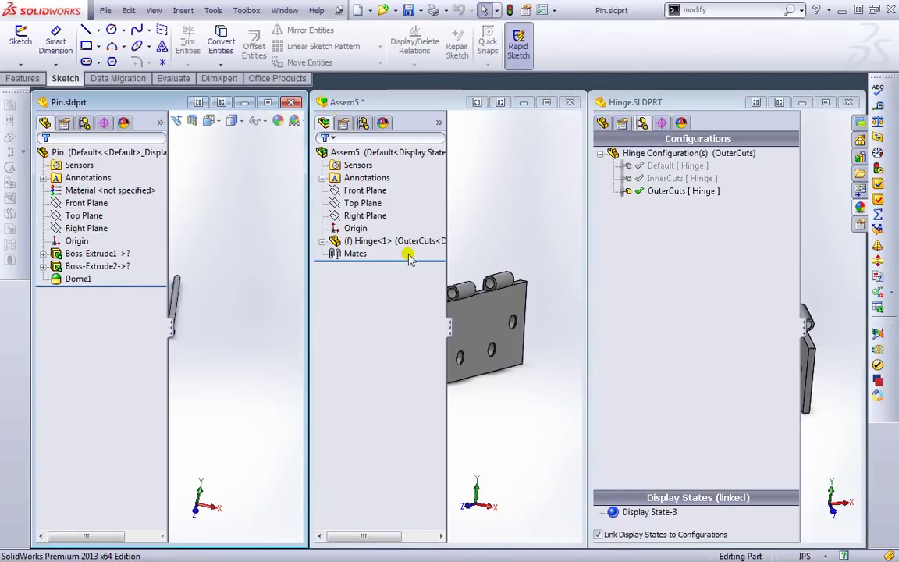
{"action": "left_click", "coordinate": [407, 301]}
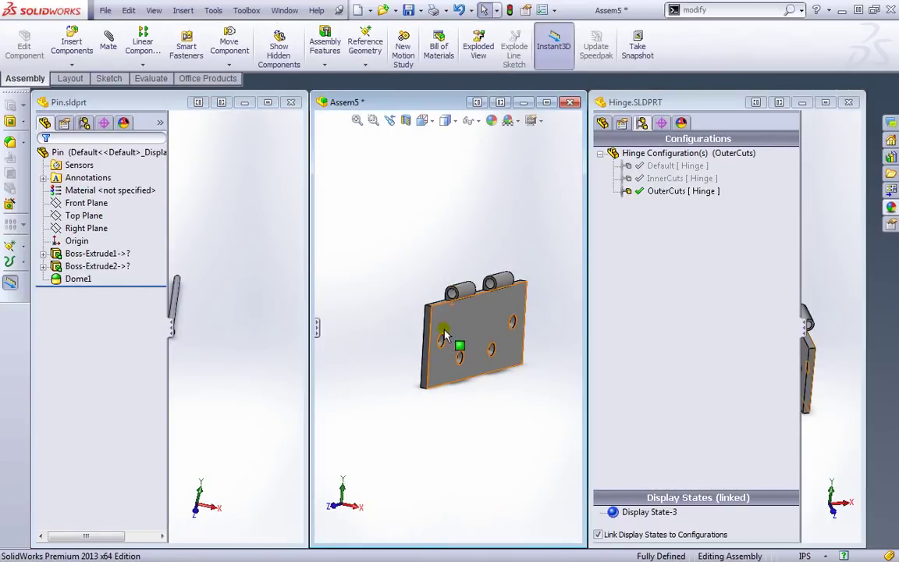
{"action": "left_click", "coordinate": [172, 329]}
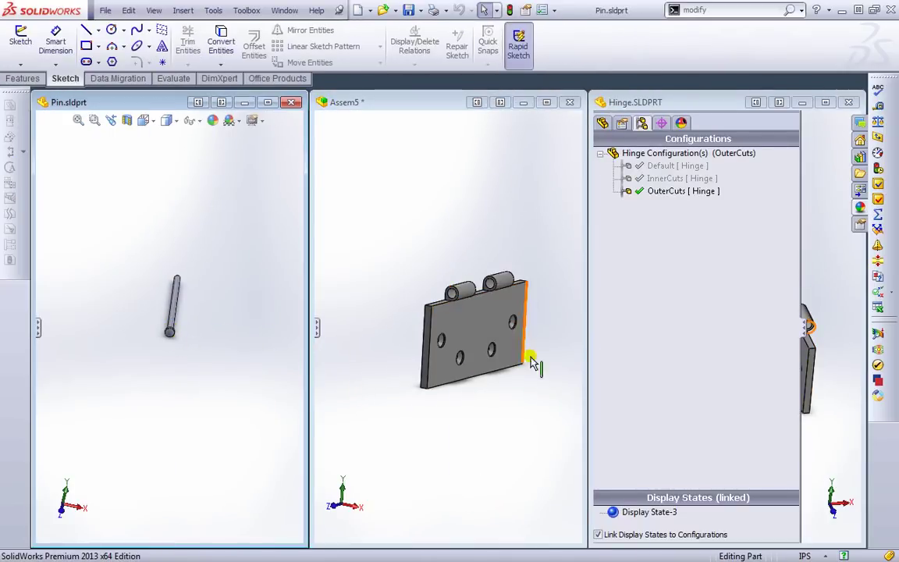
{"action": "left_click", "coordinate": [804, 328]}
{"action": "middle_click_drag", "start_coordinate": [676, 370], "coordinate": [577, 322]}
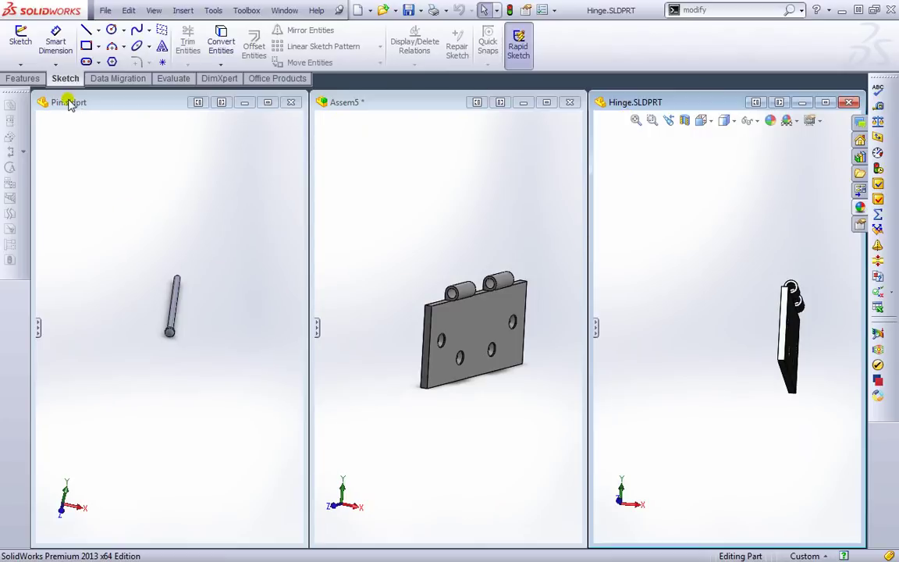
{"action": "middle_click_drag", "start_coordinate": [722, 310], "coordinate": [671, 315]}
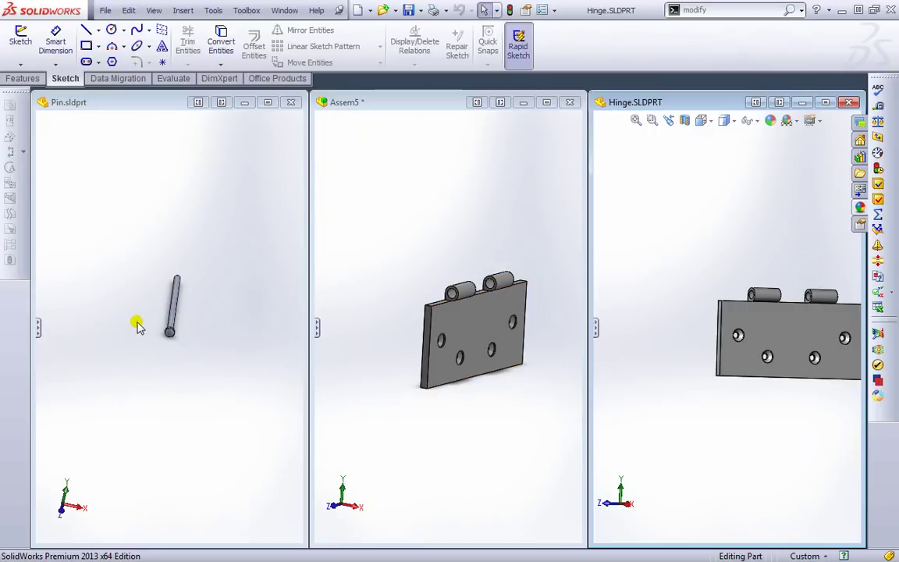
Add the pin from its part window to the assembly, placing it near the hinge knuckles.
{"action": "left_click", "coordinate": [128, 360]}
{"action": "left_click_drag", "start_coordinate": [174, 312], "coordinate": [451, 281]}
{"action": "middle_click_drag", "start_coordinate": [463, 446], "coordinate": [443, 268]}
Move and rotate the unconstrained pin freely around the fixed hinge, leaving it at an angle above the knuckles.
{"action": "left_click_drag", "start_coordinate": [401, 261], "coordinate": [464, 238]}
{"action": "right_click_drag", "start_coordinate": [463, 232], "coordinate": [429, 212]}
{"action": "left_click_drag", "start_coordinate": [471, 234], "coordinate": [482, 341]}
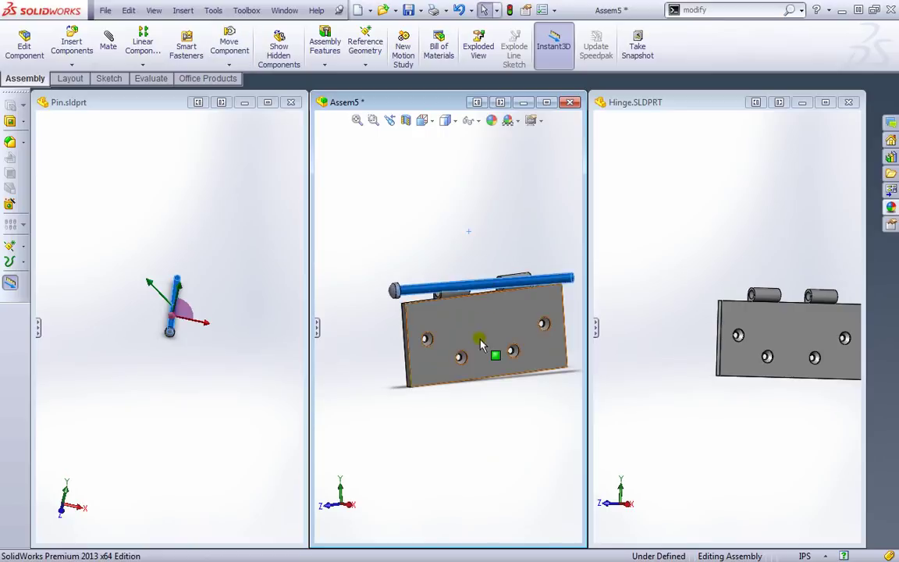
{"action": "middle_click_drag", "start_coordinate": [481, 341], "coordinate": [512, 385]}
{"action": "left_click_drag", "start_coordinate": [556, 288], "coordinate": [503, 280]}
{"action": "middle_click_drag", "start_coordinate": [546, 359], "coordinate": [492, 328]}
{"action": "middle_click_drag", "start_coordinate": [442, 287], "coordinate": [516, 405]}
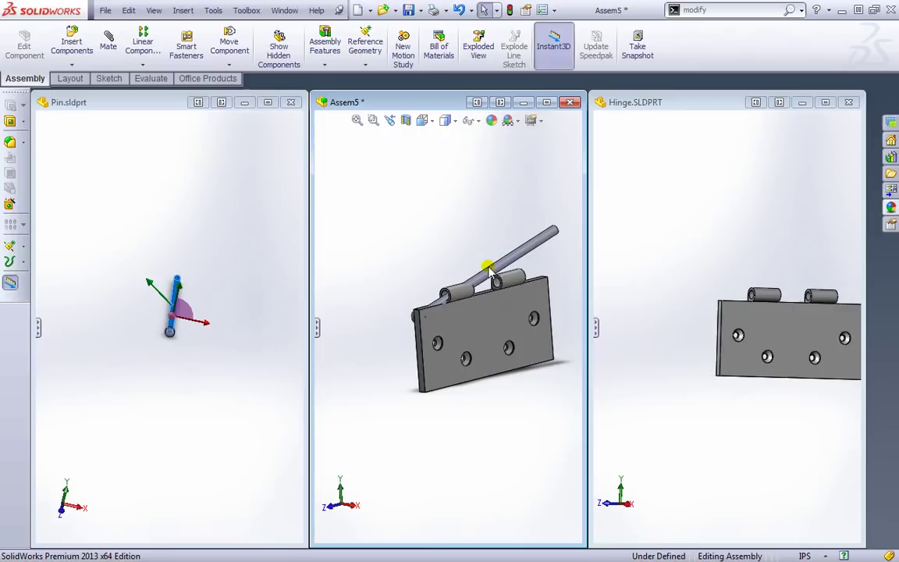
{"action": "left_click_drag", "start_coordinate": [495, 295], "coordinate": [467, 251]}
{"action": "middle_click_drag", "start_coordinate": [495, 401], "coordinate": [518, 397]}
{"action": "left_click", "coordinate": [648, 260]}
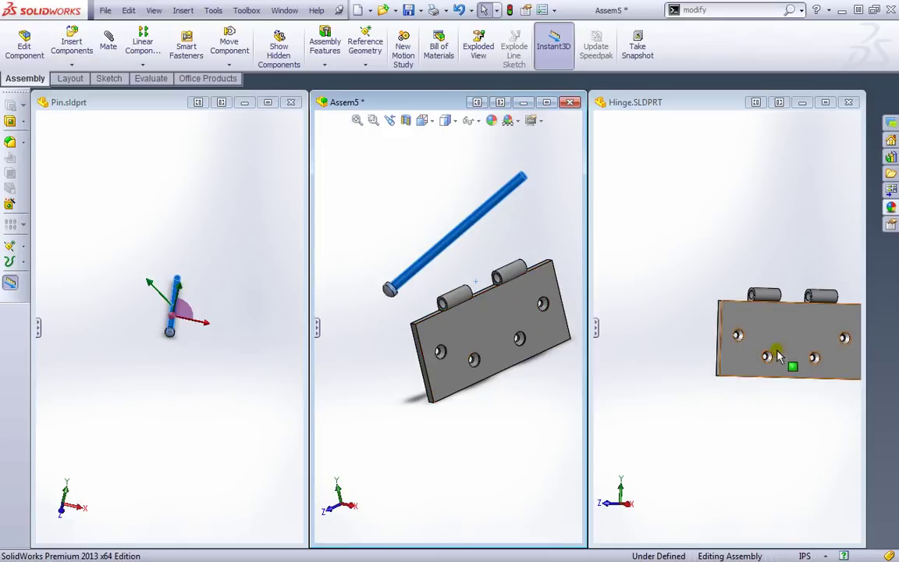
Maximize the Hinge part window and expand its side pane to show the part's configurations.
{"action": "left_click", "coordinate": [827, 105]}
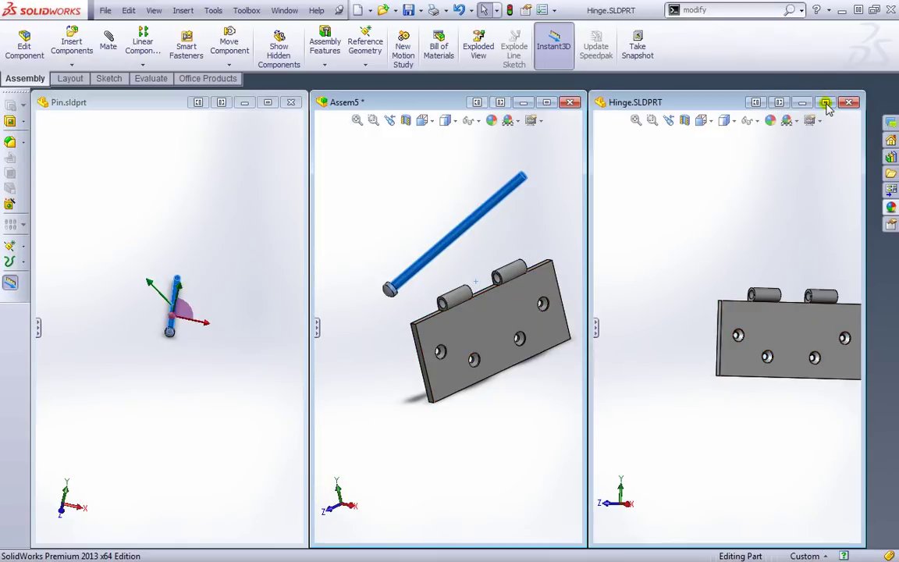
{"action": "left_click", "coordinate": [33, 311]}
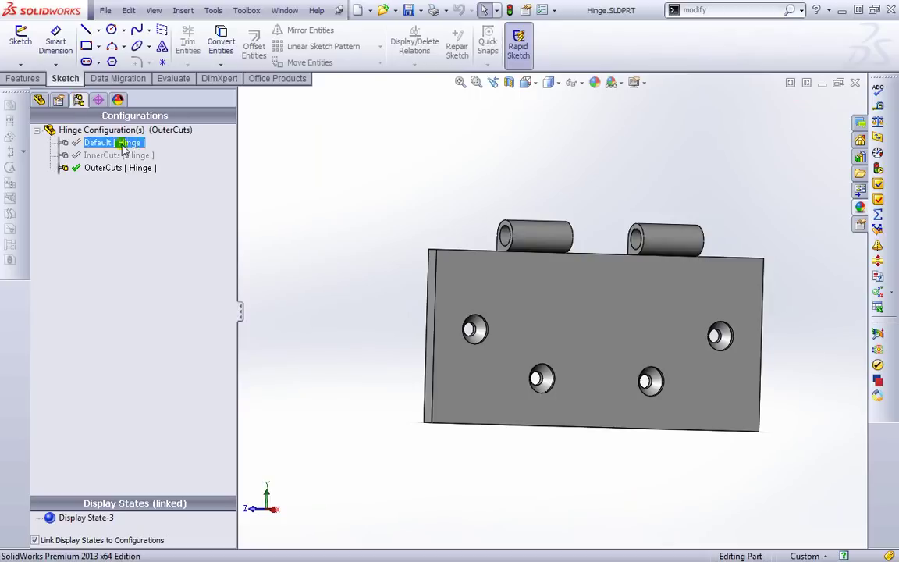
{"action": "left_click", "coordinate": [102, 171]}
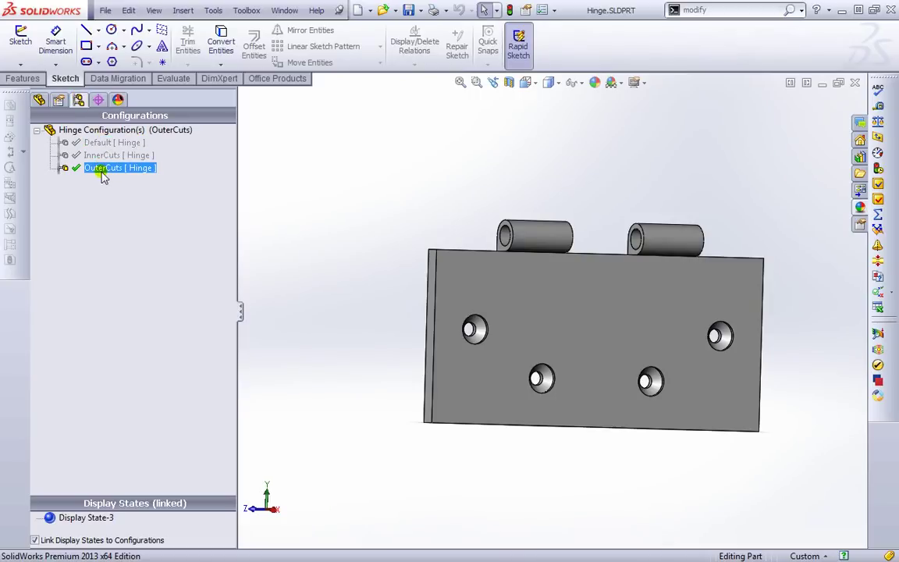
{"action": "left_click", "coordinate": [103, 159]}
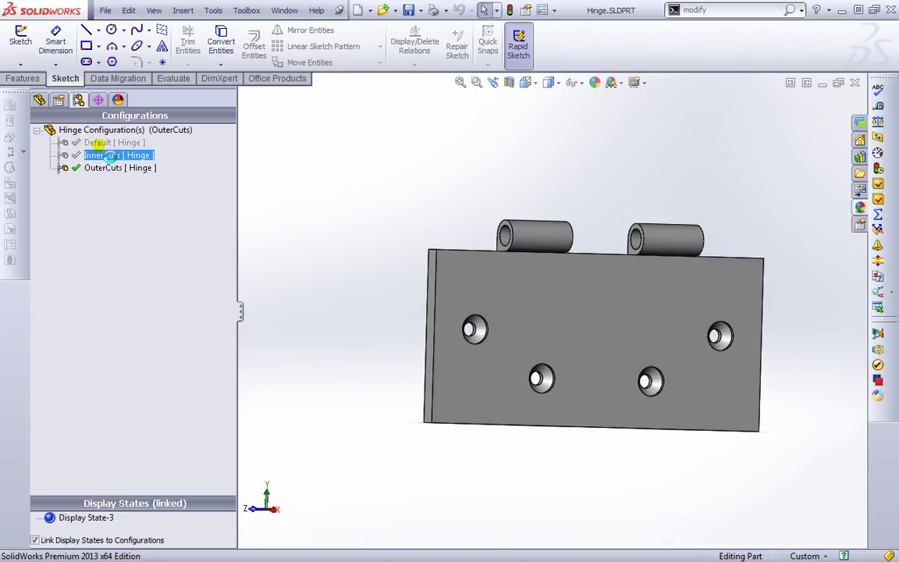
{"action": "left_click", "coordinate": [99, 146]}
{"action": "left_click", "coordinate": [86, 203]}
Switch the hinge between the InnerCuts and OuterCuts configurations to compare them, leaving InnerCuts active.
{"action": "double_click", "coordinate": [94, 155]}
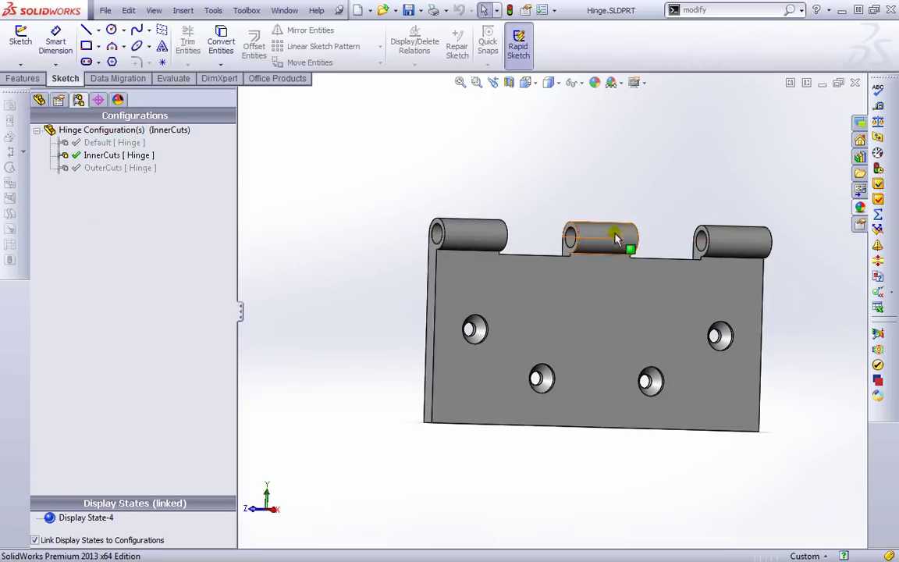
{"action": "double_click", "coordinate": [94, 168]}
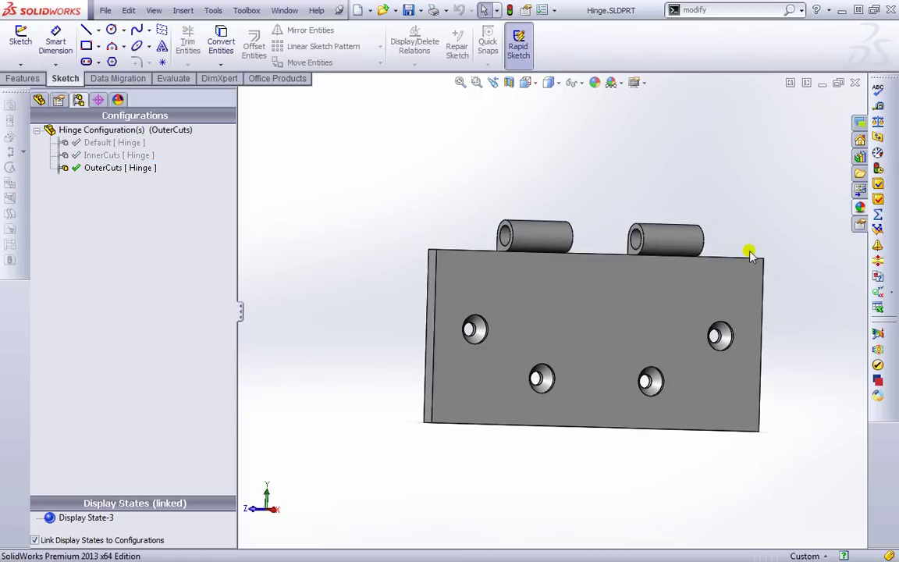
{"action": "double_click", "coordinate": [101, 155]}
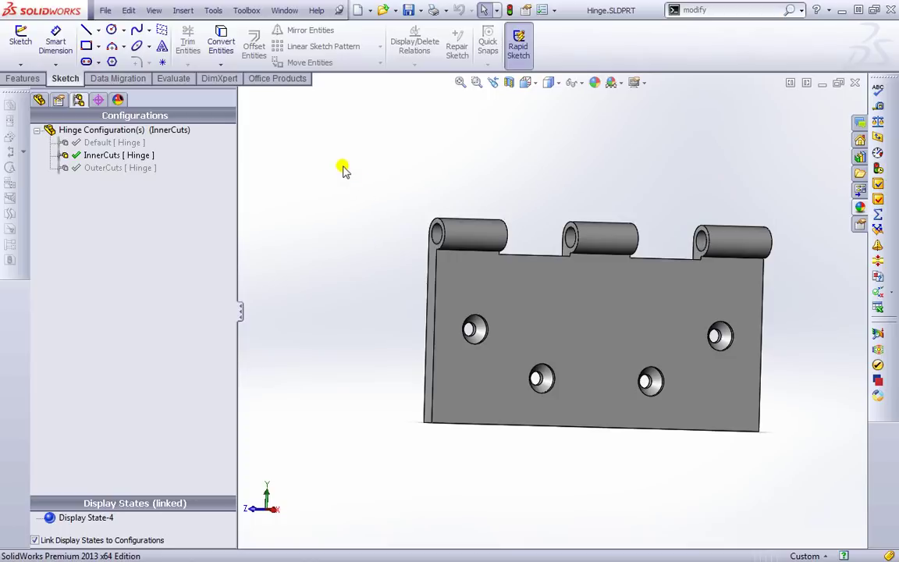
Cycle through the open document windows and return to the Hinge part to view its plate face-on.
{"action": "left_click", "coordinate": [286, 9]}
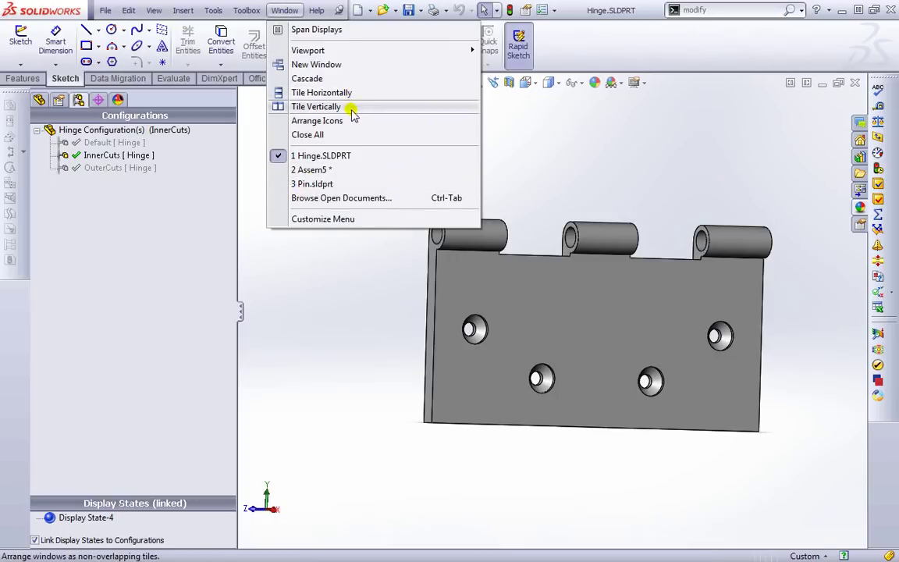
{"action": "left_click", "coordinate": [590, 60]}
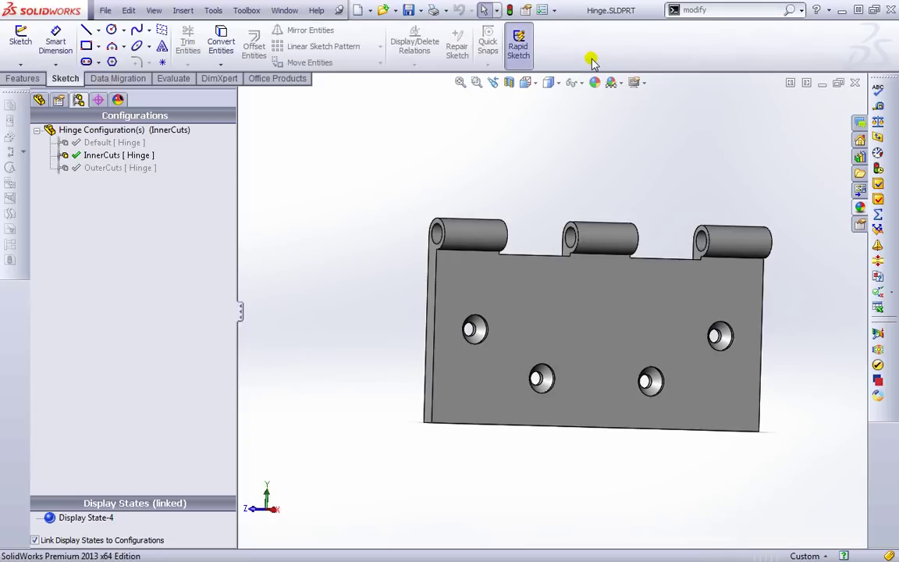
{"action": "key", "text": "ctrl+Tab"}
{"action": "key", "text": "ctrl+Tab"}
{"action": "key", "text": "ctrl+Tab"}
{"action": "key", "text": "ctrl+Tab"}
{"action": "key", "text": "ctrl+Tab"}
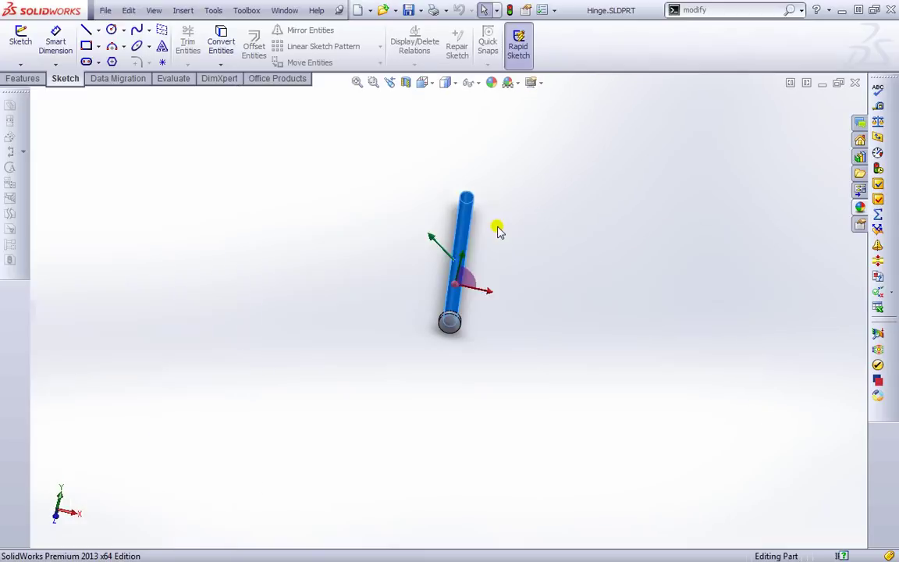
{"action": "key", "text": "ctrl+Tab"}
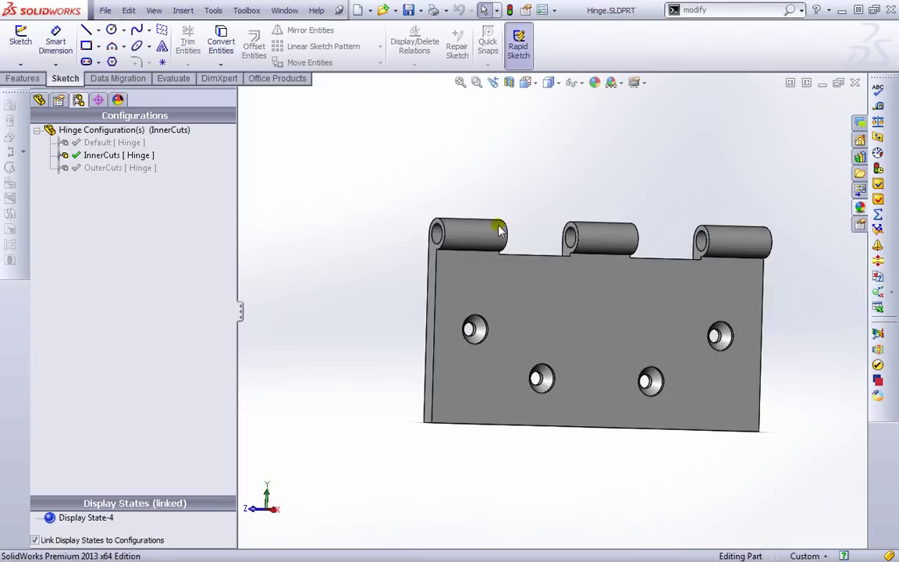
{"action": "middle_click_drag", "start_coordinate": [481, 182], "coordinate": [443, 192]}
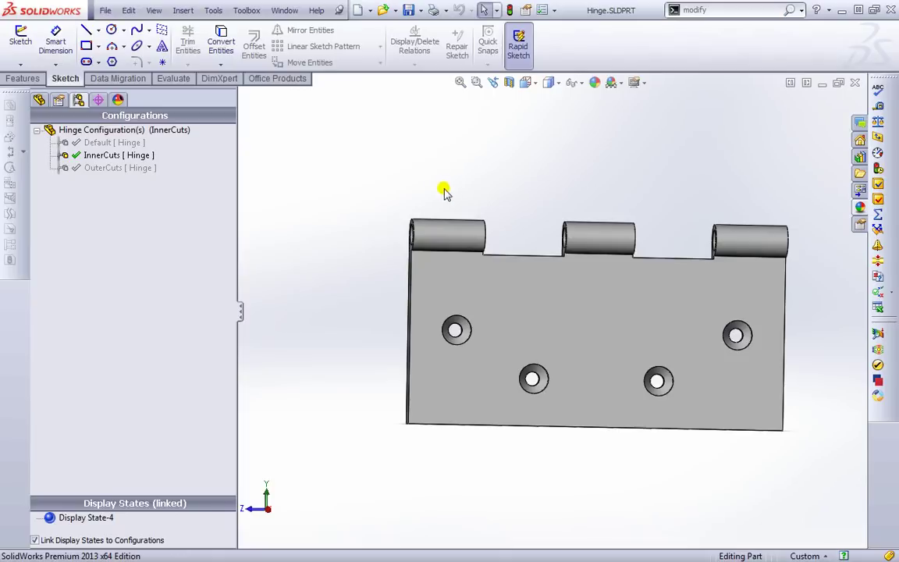
Tile the Hinge, Pin and assembly windows horizontally and clear the selection in the Pin window.
{"action": "left_click", "coordinate": [285, 11]}
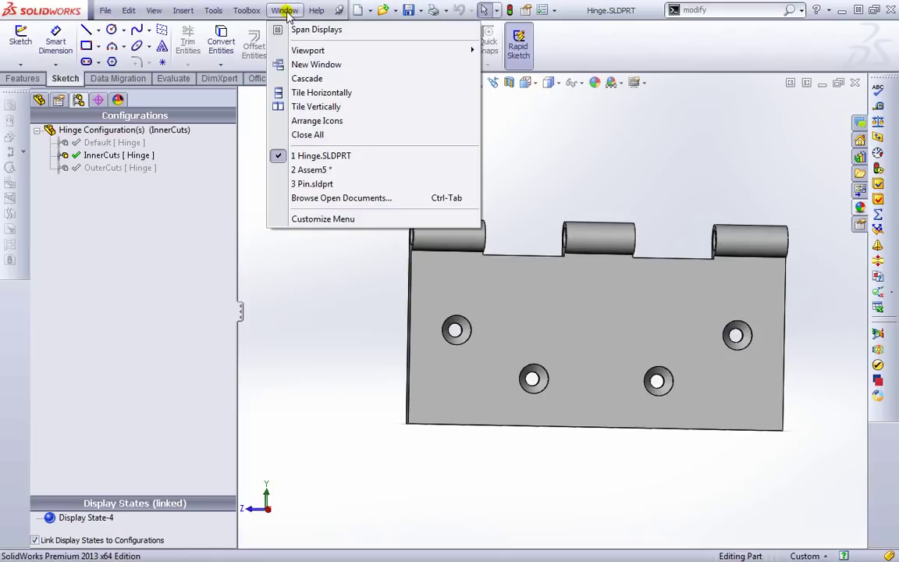
{"action": "left_click", "coordinate": [331, 94]}
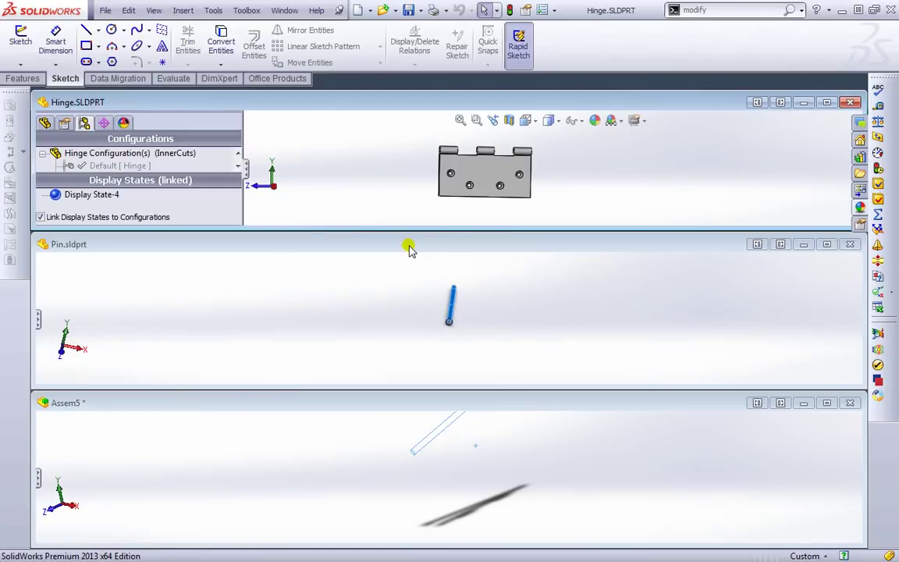
{"action": "left_click", "coordinate": [564, 343]}
Add the hinge in its InnerCuts configuration from its part window to the assembly, placing it beside the first hinge.
{"action": "middle_click_drag", "start_coordinate": [566, 472], "coordinate": [624, 459]}
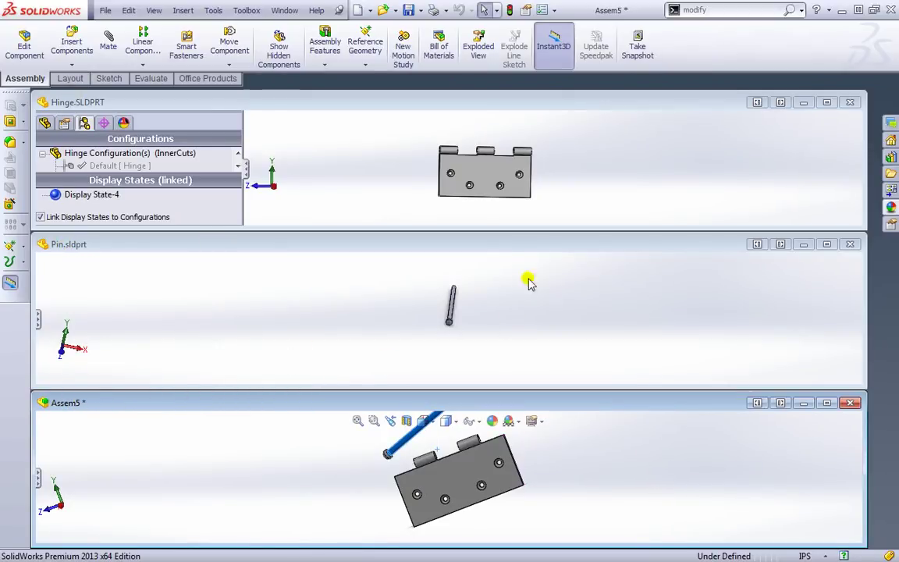
{"action": "left_click_drag", "start_coordinate": [486, 172], "coordinate": [589, 182]}
{"action": "left_click_drag", "start_coordinate": [660, 369], "coordinate": [620, 488]}
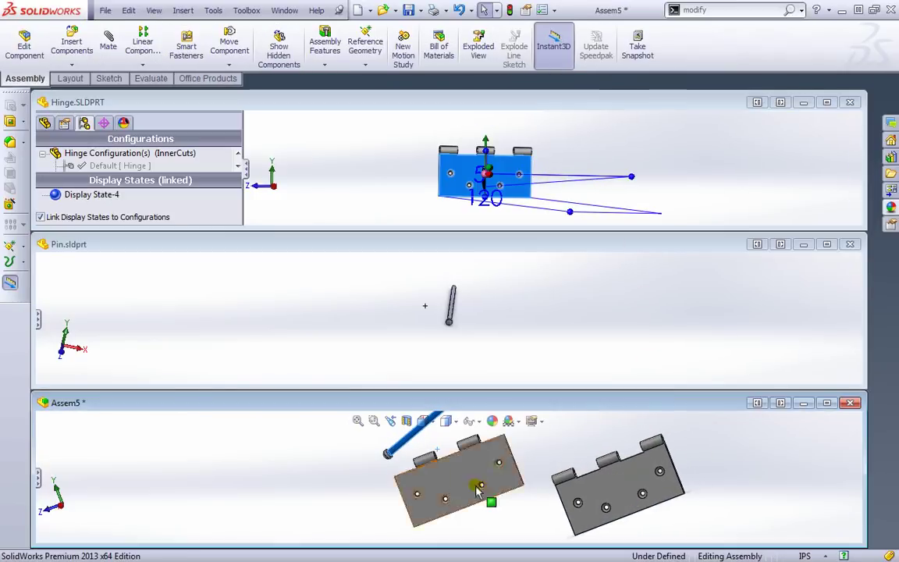
{"action": "left_click", "coordinate": [398, 187]}
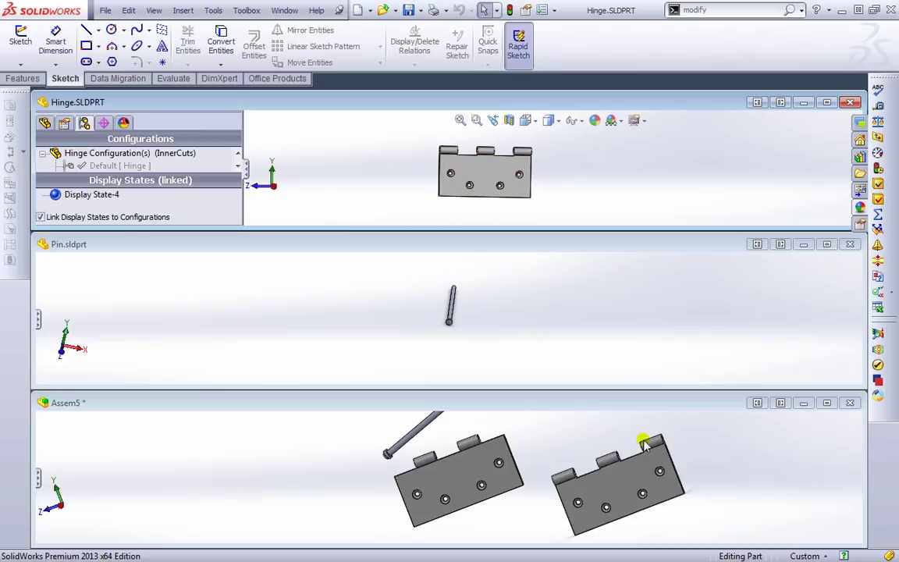
Maximize the assembly window and expand its side pane to show the component tree.
{"action": "left_click", "coordinate": [827, 403]}
{"action": "middle_click_drag", "start_coordinate": [444, 207], "coordinate": [513, 209]}
{"action": "scroll", "coordinate": [629, 315], "scroll_direction": "up", "scroll_amount": 6}
{"action": "middle_click_drag", "start_coordinate": [632, 320], "coordinate": [601, 227]}
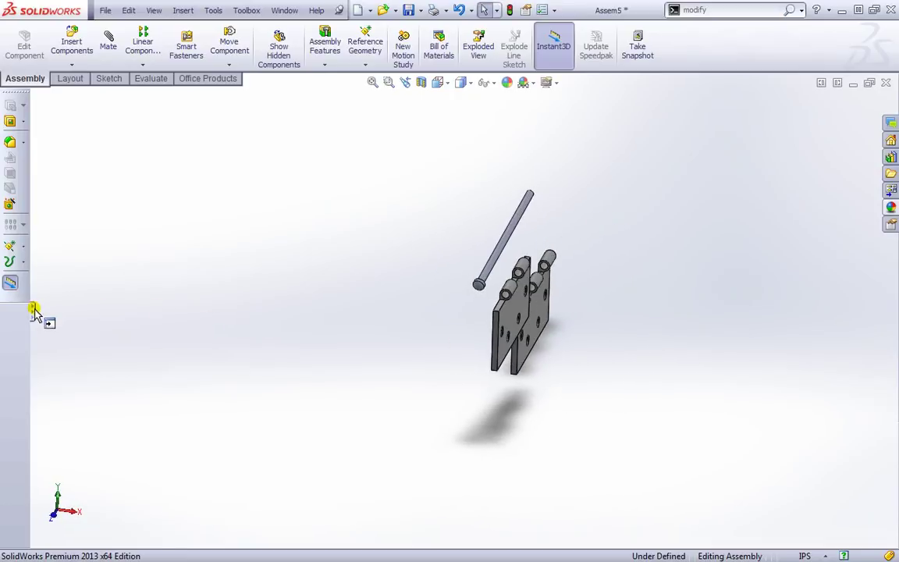
{"action": "left_click", "coordinate": [34, 313]}
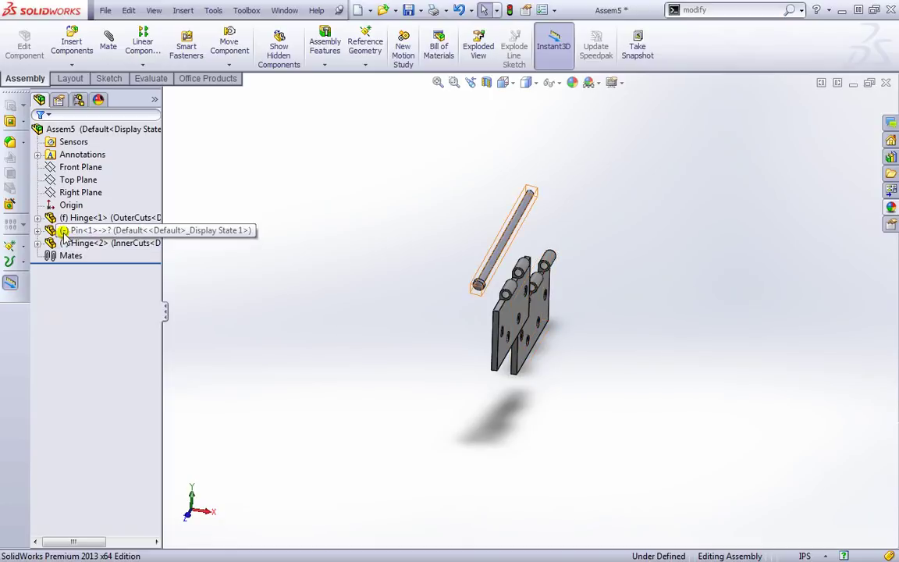
Move and rotate the unconstrained pin and second hinge freely, leaving the second hinge tilted behind the fixed one and the pin in front.
{"action": "mouse_move", "coordinate": [504, 241]}
{"action": "left_mouse_down"}
{"action": "mouse_move", "coordinate": [565, 257]}
{"action": "mouse_move", "coordinate": [499, 240]}
{"action": "left_mouse_up"}
{"action": "left_click_drag", "start_coordinate": [526, 289], "coordinate": [442, 299]}
{"action": "left_click_drag", "start_coordinate": [500, 308], "coordinate": [522, 293]}
{"action": "left_click", "coordinate": [540, 307]}
{"action": "left_click", "coordinate": [501, 278]}
{"action": "left_click_drag", "start_coordinate": [490, 257], "coordinate": [562, 209]}
{"action": "mouse_move", "coordinate": [434, 293]}
{"action": "left_mouse_down"}
{"action": "mouse_move", "coordinate": [466, 295]}
{"action": "mouse_move", "coordinate": [418, 287]}
{"action": "left_mouse_up"}
{"action": "right_click_drag", "start_coordinate": [405, 303], "coordinate": [457, 277]}
{"action": "right_click_drag", "start_coordinate": [585, 182], "coordinate": [628, 185]}
{"action": "left_click_drag", "start_coordinate": [628, 188], "coordinate": [656, 287]}
{"action": "middle_click_drag", "start_coordinate": [656, 287], "coordinate": [571, 410]}
{"action": "middle_click_drag", "start_coordinate": [482, 406], "coordinate": [535, 433]}
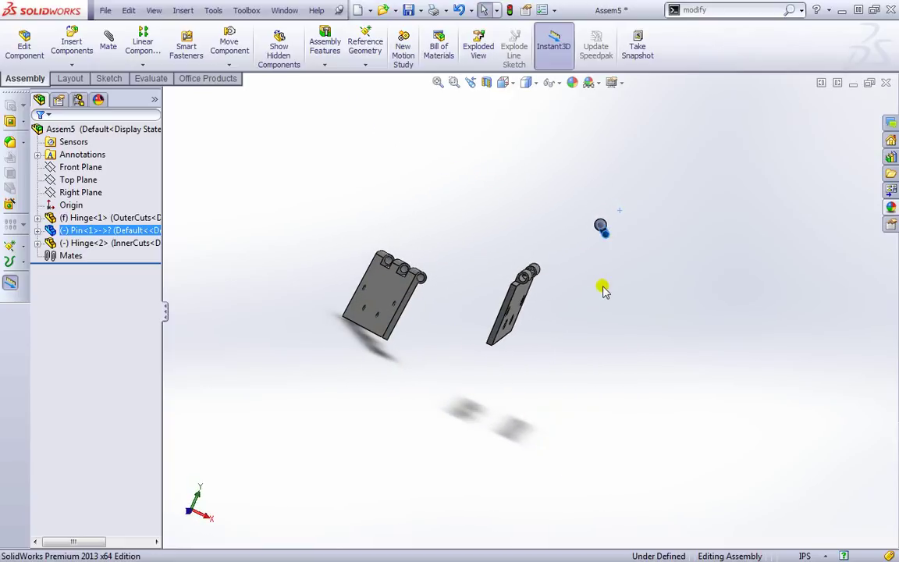
{"action": "middle_click_drag", "start_coordinate": [595, 318], "coordinate": [580, 334]}
{"action": "left_click", "coordinate": [573, 308]}
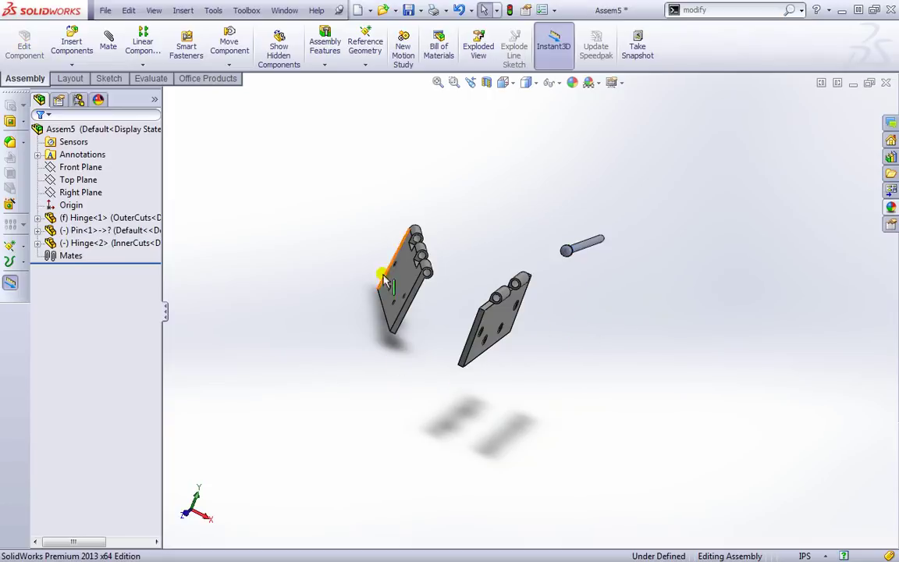
{"action": "middle_click_drag", "start_coordinate": [596, 392], "coordinate": [433, 358]}
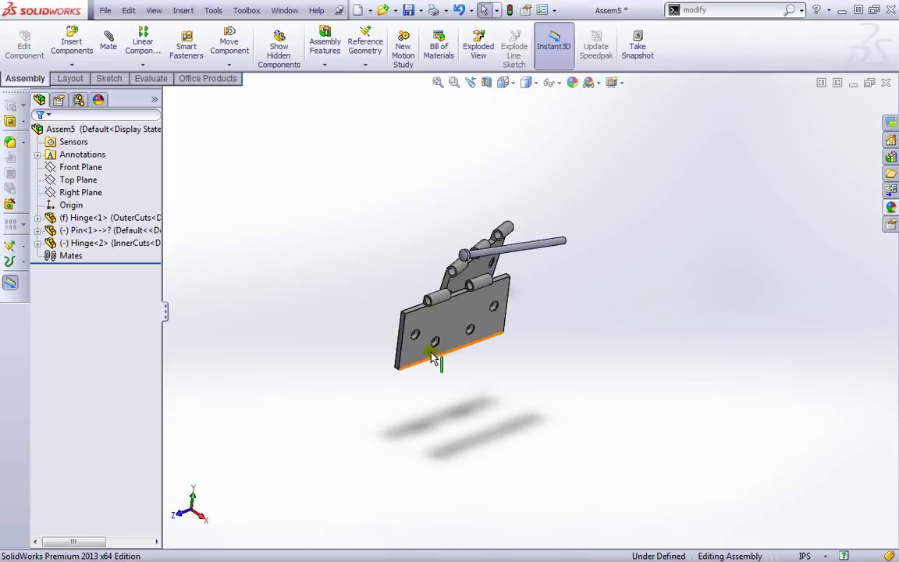
{"action": "middle_click_drag", "start_coordinate": [546, 273], "coordinate": [616, 403]}
{"action": "middle_click_drag", "start_coordinate": [559, 357], "coordinate": [531, 338]}
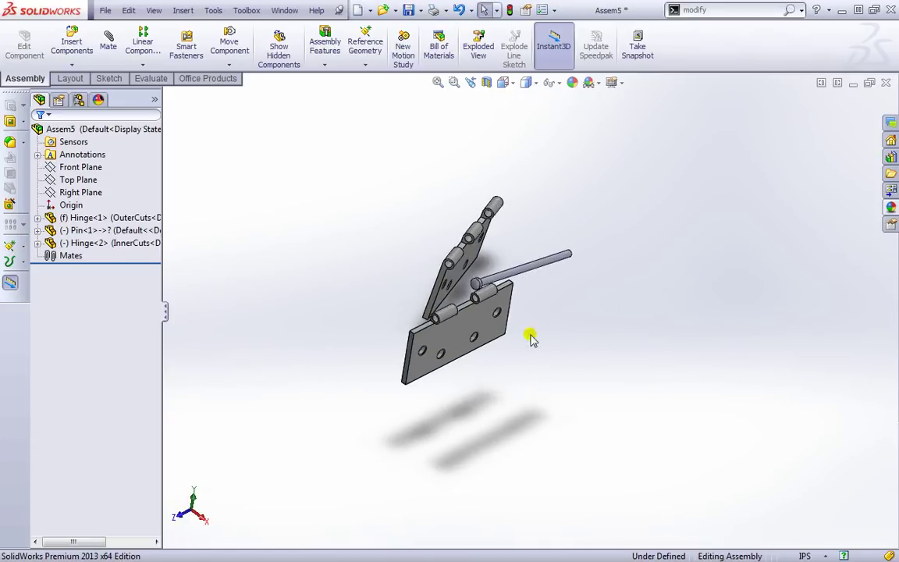
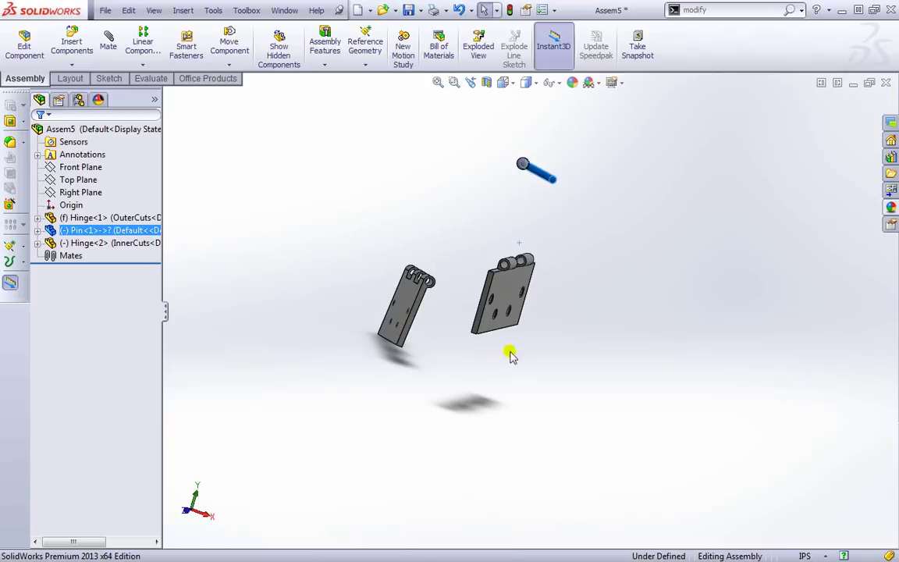
{"action": "left_click", "coordinate": [107, 39]}
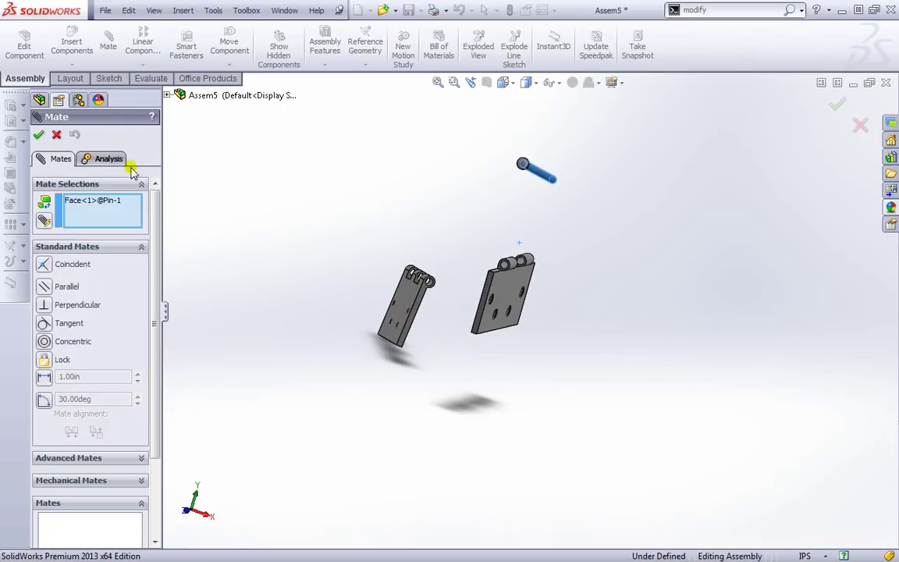
{"action": "left_click", "coordinate": [57, 136]}
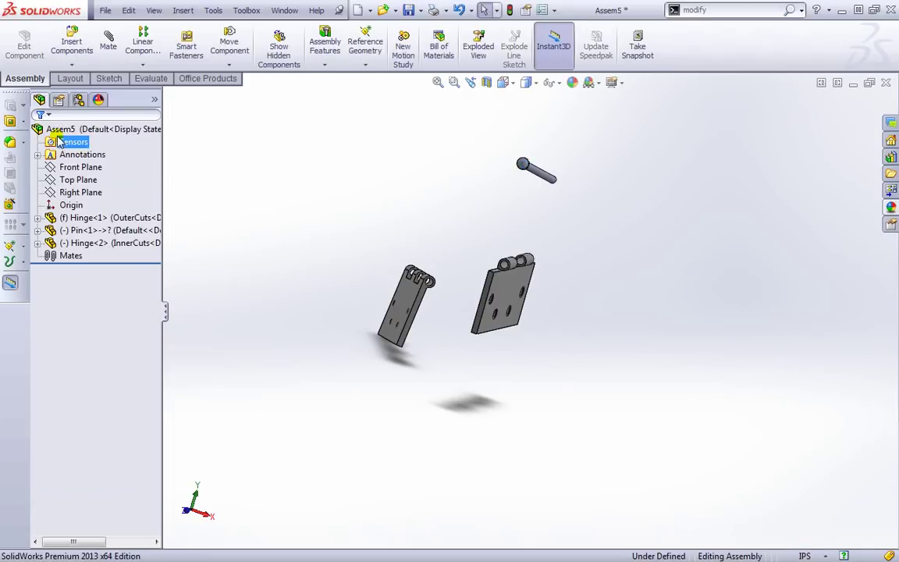
{"action": "left_click", "coordinate": [411, 306]}
{"action": "left_click", "coordinate": [506, 299]}
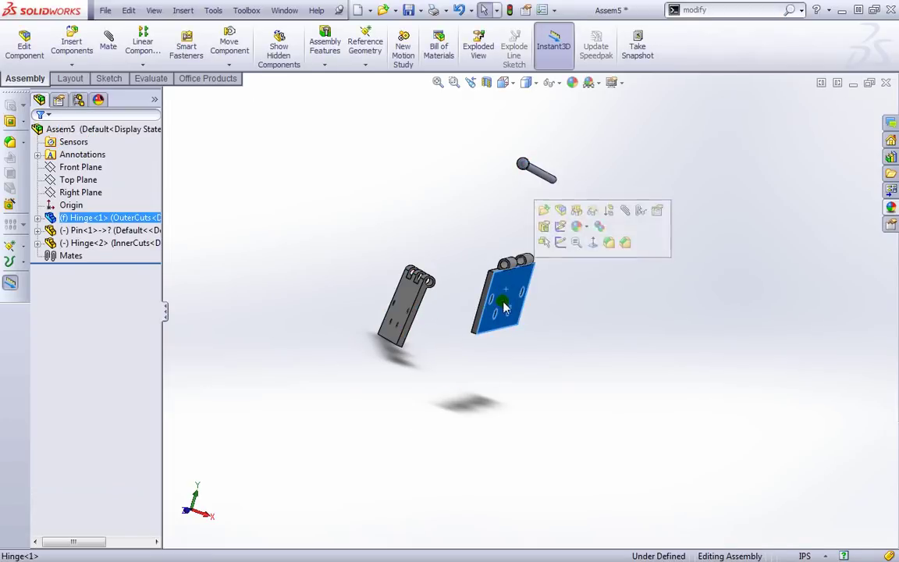
{"action": "left_click", "coordinate": [412, 304]}
{"action": "left_click", "coordinate": [453, 392]}
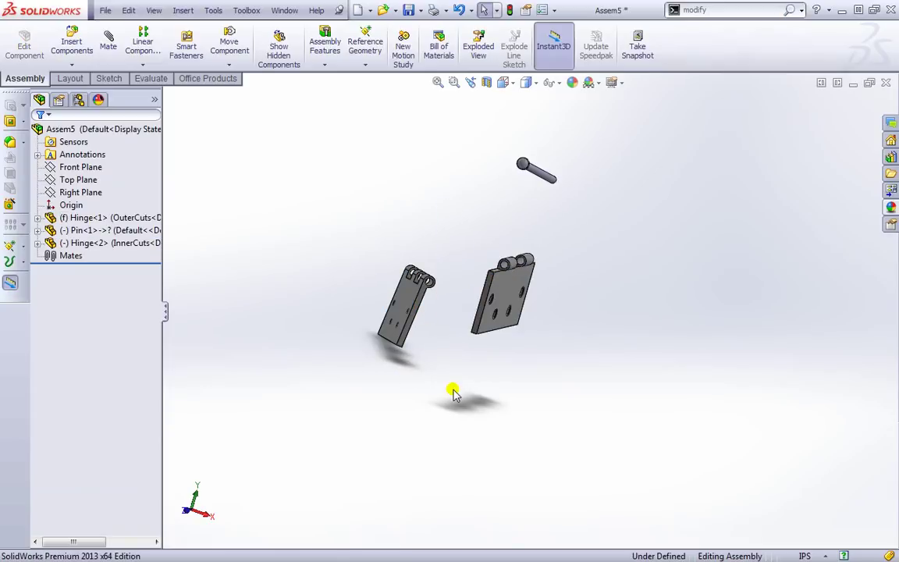
Add a coincident mate between the narrow side face of the InnerCuts hinge and the matching side face of the fixed OuterCuts hinge.
{"action": "left_click", "coordinate": [110, 44]}
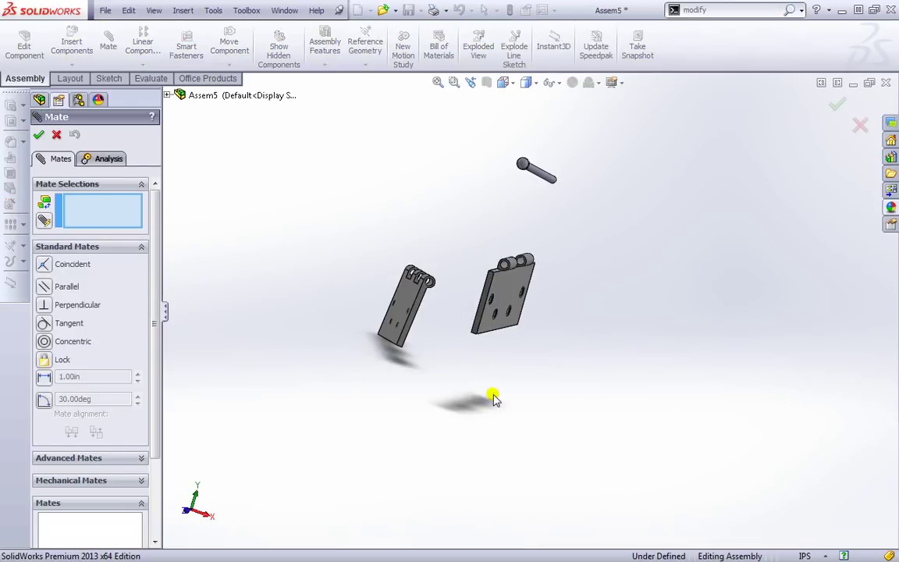
{"action": "middle_click_drag", "start_coordinate": [493, 398], "coordinate": [413, 351]}
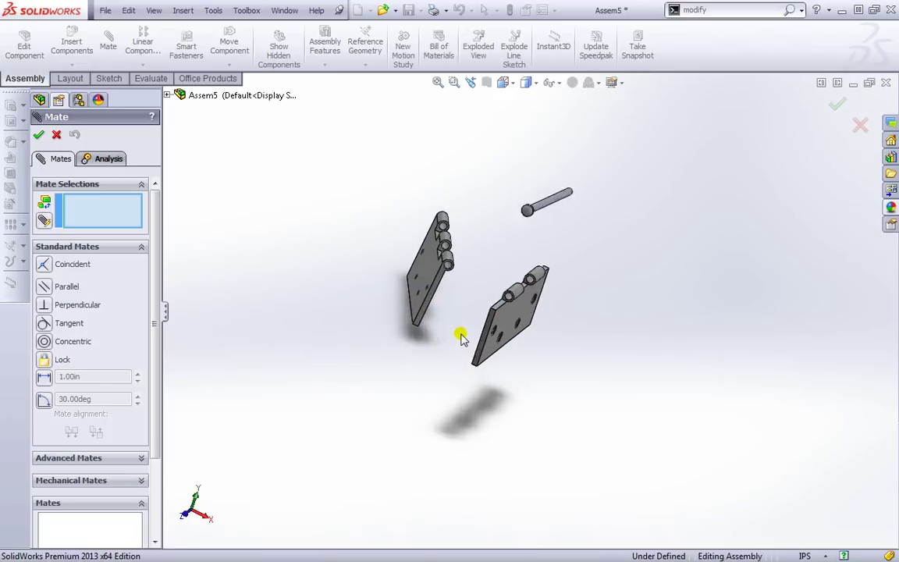
{"action": "scroll", "coordinate": [461, 335], "scroll_direction": "down", "scroll_amount": 4}
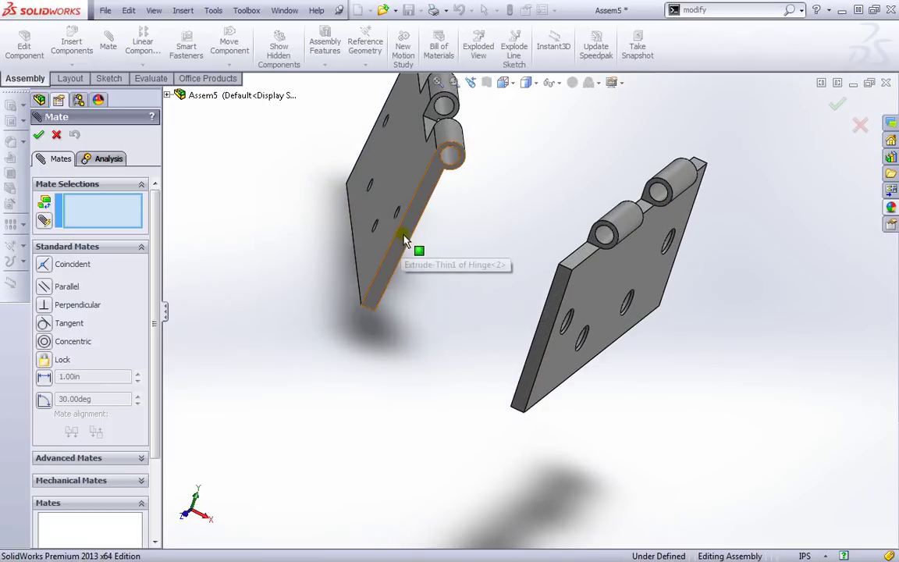
{"action": "left_click", "coordinate": [404, 241]}
{"action": "left_click", "coordinate": [551, 330]}
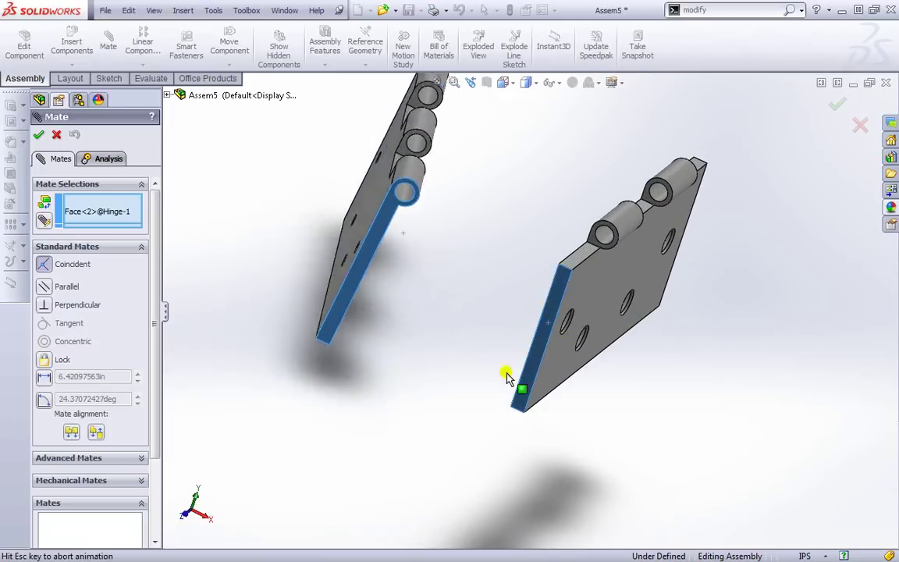
{"action": "middle_click_drag", "start_coordinate": [712, 320], "coordinate": [687, 303]}
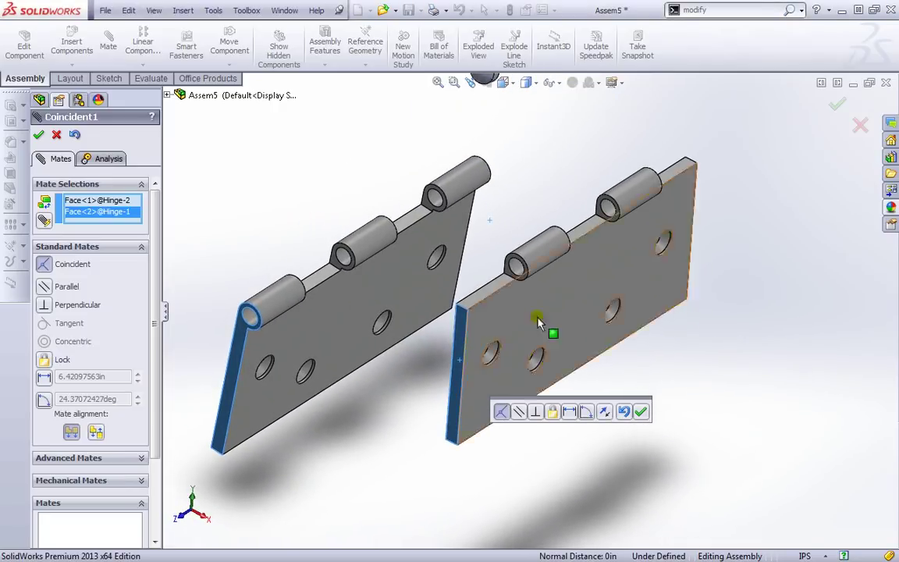
{"action": "left_click", "coordinate": [39, 135]}
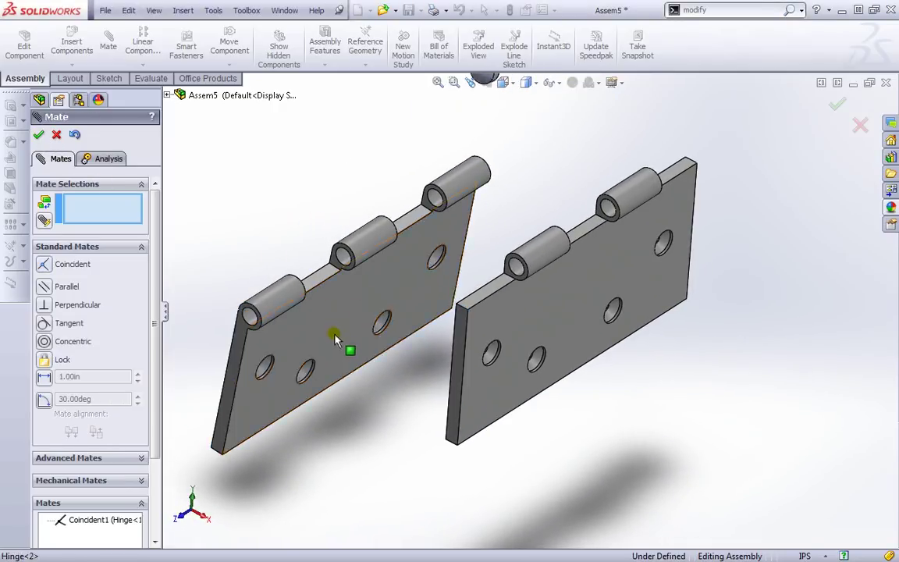
Move the mated InnerCuts hinge and try moving the fixed one to examine the remaining freedom, and finish mating.
{"action": "left_click_drag", "start_coordinate": [337, 337], "coordinate": [580, 332]}
{"action": "middle_click_drag", "start_coordinate": [580, 332], "coordinate": [617, 355]}
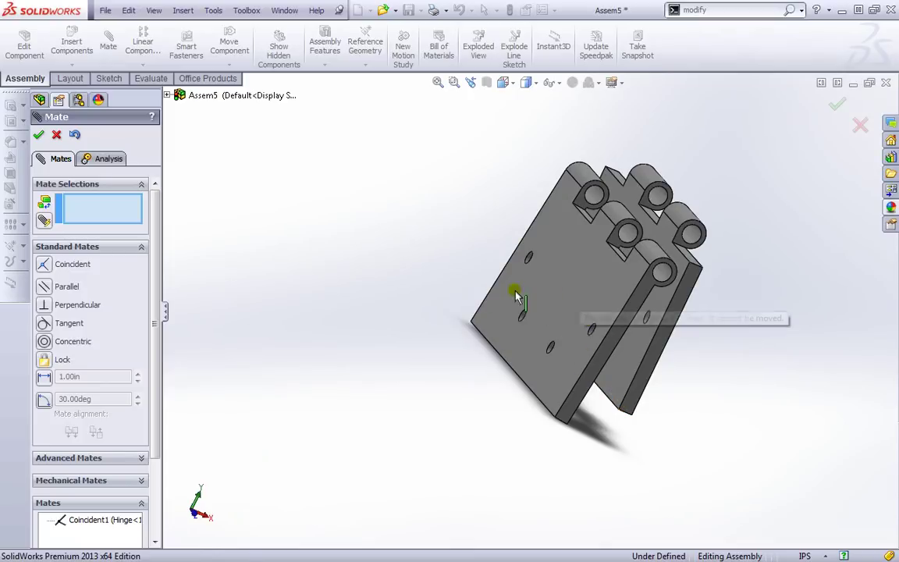
{"action": "mouse_move", "coordinate": [590, 268]}
{"action": "left_mouse_down"}
{"action": "mouse_move", "coordinate": [544, 194]}
{"action": "mouse_move", "coordinate": [421, 236]}
{"action": "mouse_move", "coordinate": [596, 226]}
{"action": "mouse_move", "coordinate": [594, 270]}
{"action": "left_mouse_up"}
{"action": "middle_click_drag", "start_coordinate": [594, 269], "coordinate": [638, 305]}
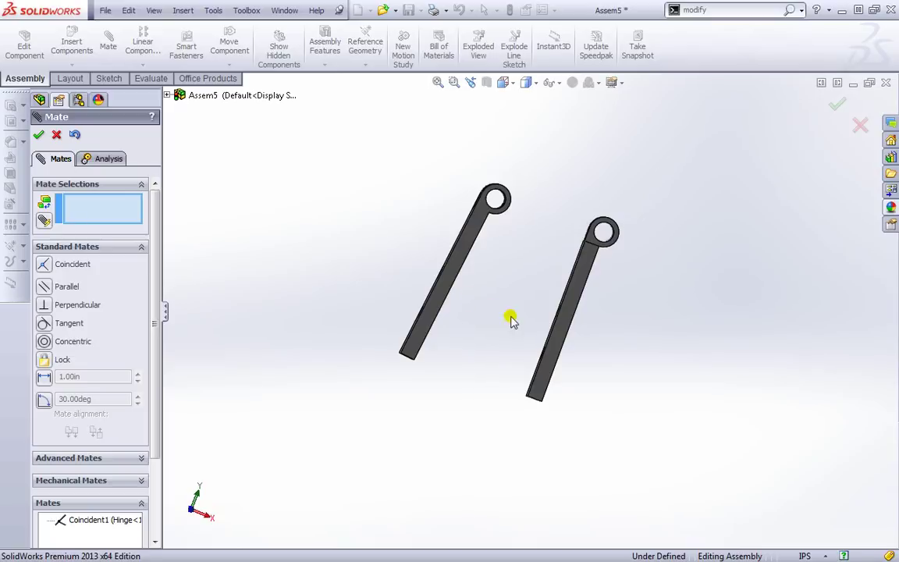
{"action": "mouse_move", "coordinate": [663, 299]}
{"action": "middle_mouse_down"}
{"action": "mouse_move", "coordinate": [634, 311]}
{"action": "mouse_move", "coordinate": [657, 303]}
{"action": "middle_mouse_up"}
{"action": "middle_click_drag", "start_coordinate": [530, 327], "coordinate": [495, 260]}
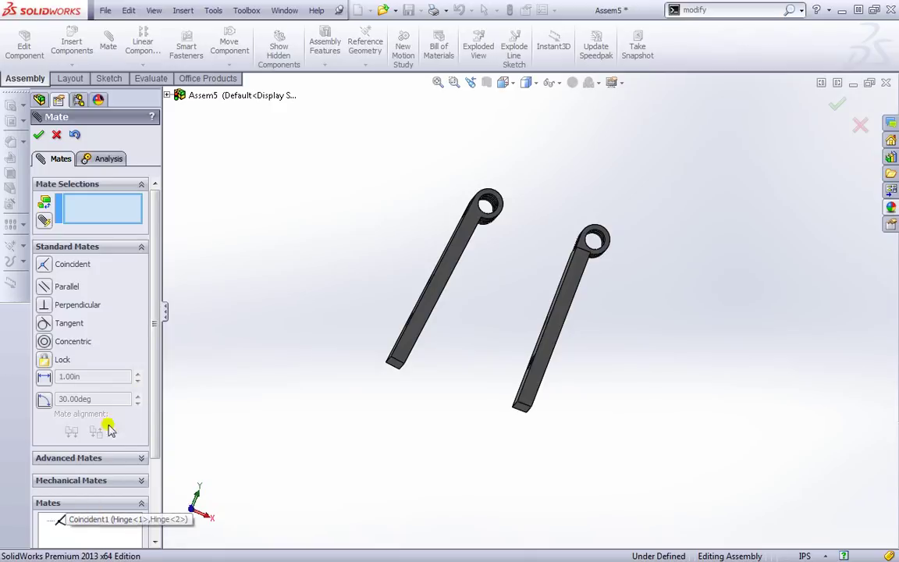
{"action": "left_click", "coordinate": [57, 135]}
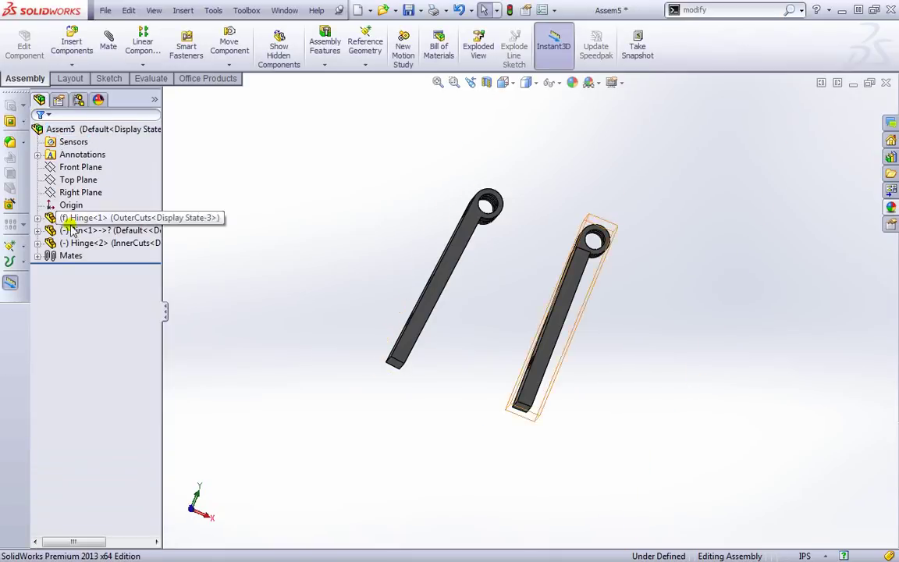
Delete the coincident mate between the two hinges from the assembly's mates.
{"action": "left_click", "coordinate": [37, 256]}
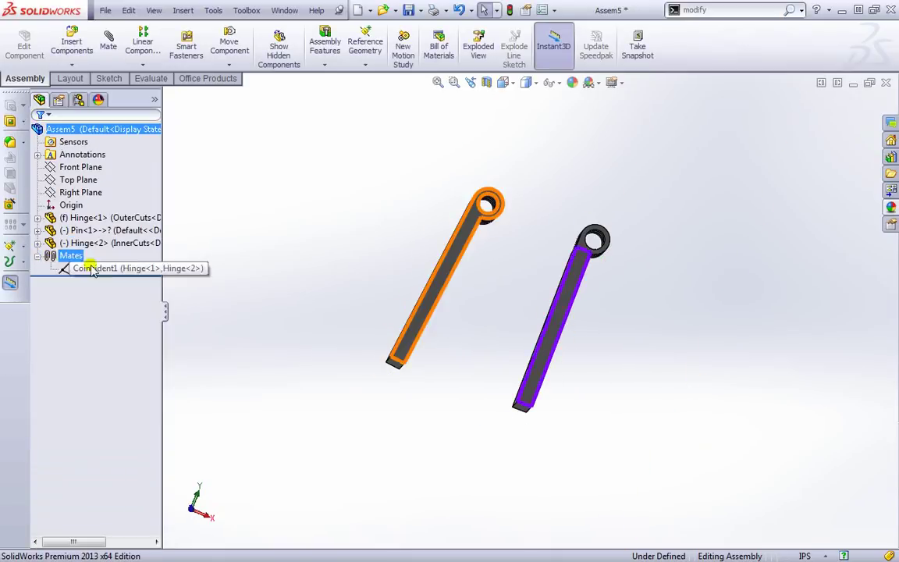
{"action": "left_click", "coordinate": [101, 269]}
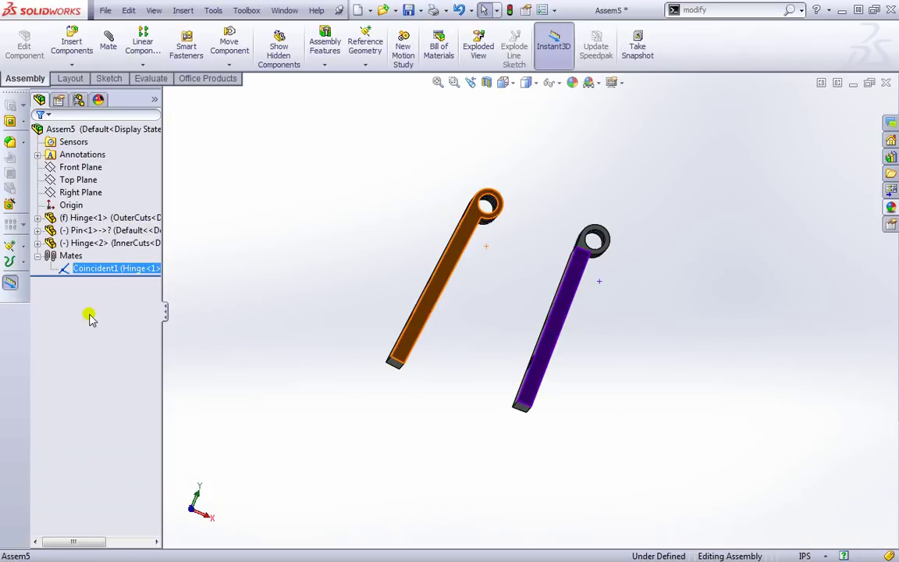
{"action": "key", "text": "Delete"}
{"action": "left_click", "coordinate": [648, 229]}
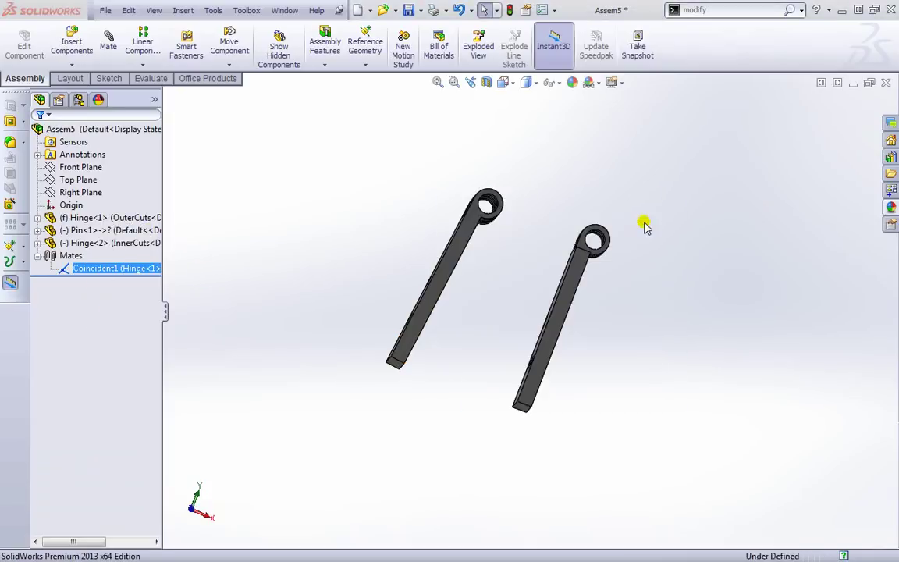
Rotate the unconstrained InnerCuts hinge freely to a nearly upright position beside the fixed hinge.
{"action": "right_click_drag", "start_coordinate": [448, 283], "coordinate": [504, 295]}
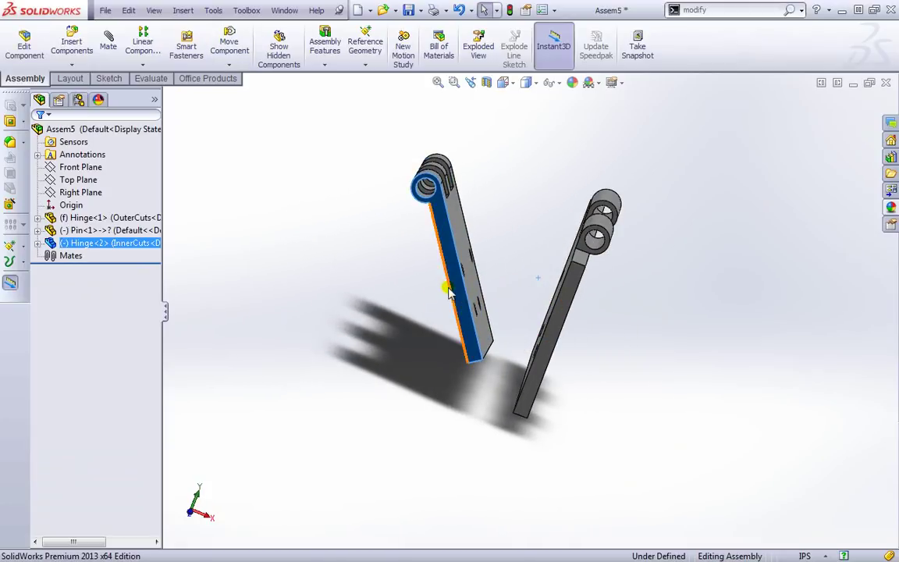
{"action": "right_click_drag", "start_coordinate": [464, 272], "coordinate": [469, 245]}
{"action": "left_click", "coordinate": [109, 41]}
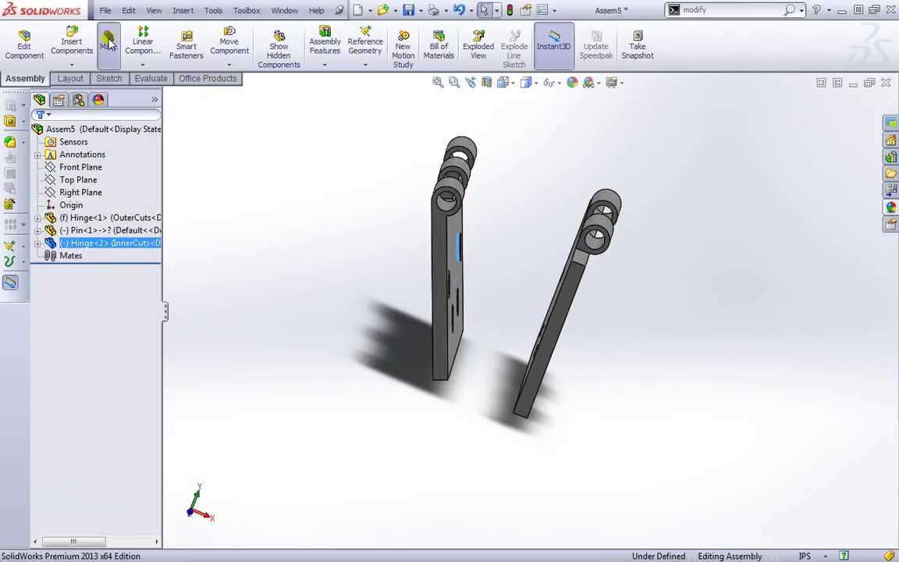
{"action": "left_click", "coordinate": [572, 313]}
{"action": "middle_click_drag", "start_coordinate": [804, 335], "coordinate": [741, 316]}
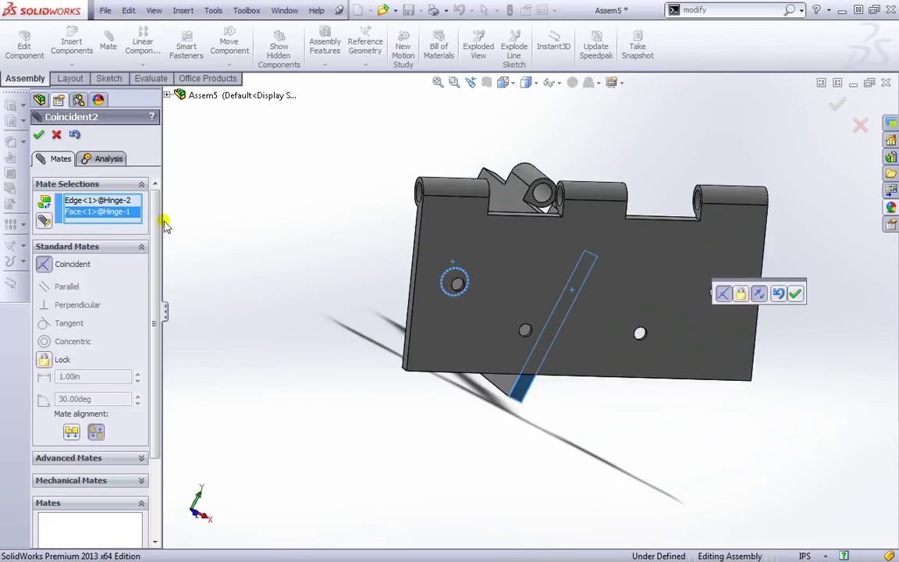
{"action": "left_click", "coordinate": [56, 136]}
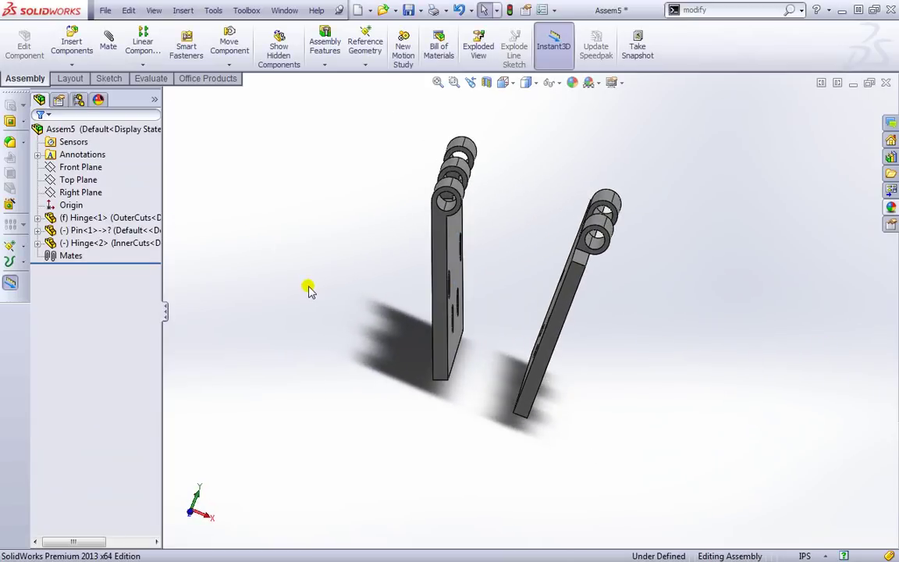
Mate the narrow side faces of the OuterCuts and InnerCuts hinges coincident, flipping the mate alignment.
{"action": "left_click", "coordinate": [108, 40]}
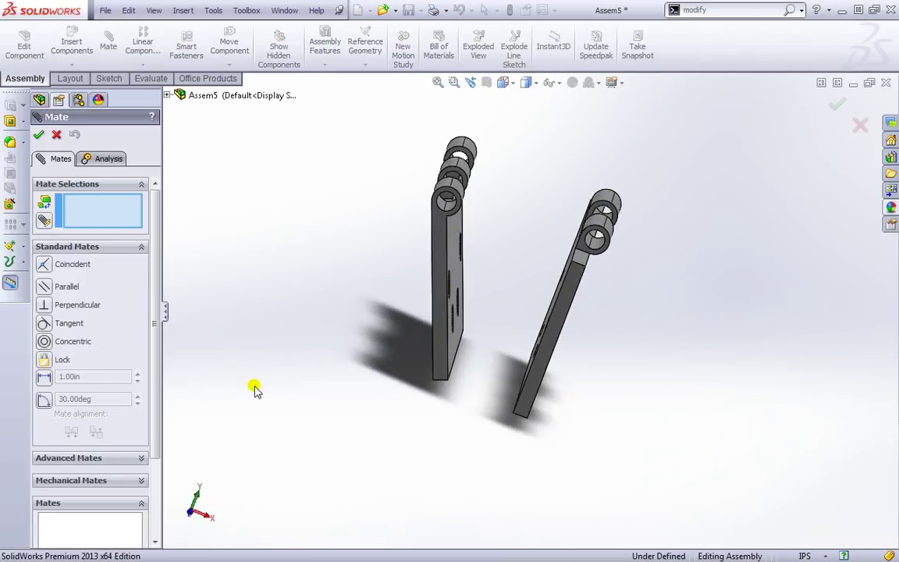
{"action": "left_click", "coordinate": [564, 308]}
{"action": "middle_click_drag", "start_coordinate": [773, 305], "coordinate": [583, 361]}
{"action": "left_click", "coordinate": [747, 205]}
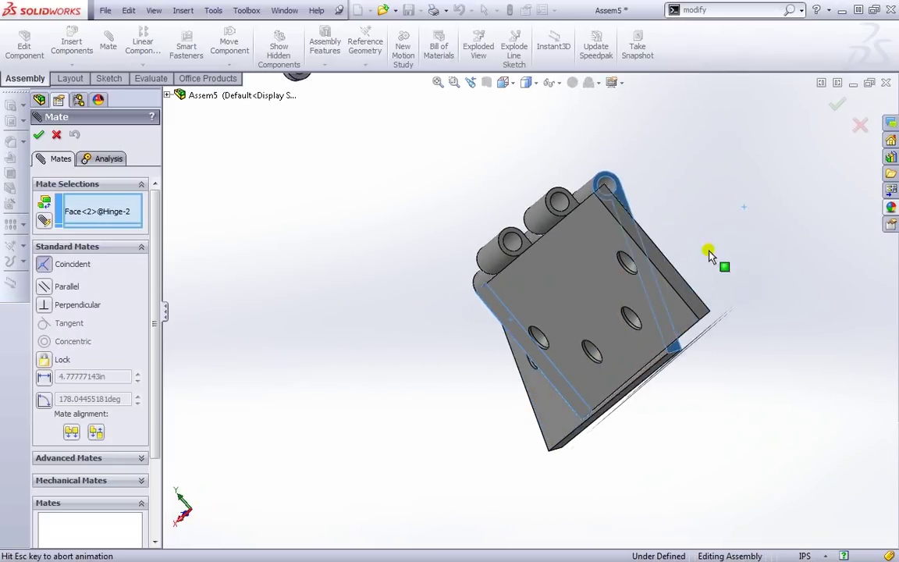
{"action": "middle_click_drag", "start_coordinate": [431, 383], "coordinate": [544, 377]}
{"action": "middle_click_drag", "start_coordinate": [654, 407], "coordinate": [528, 339]}
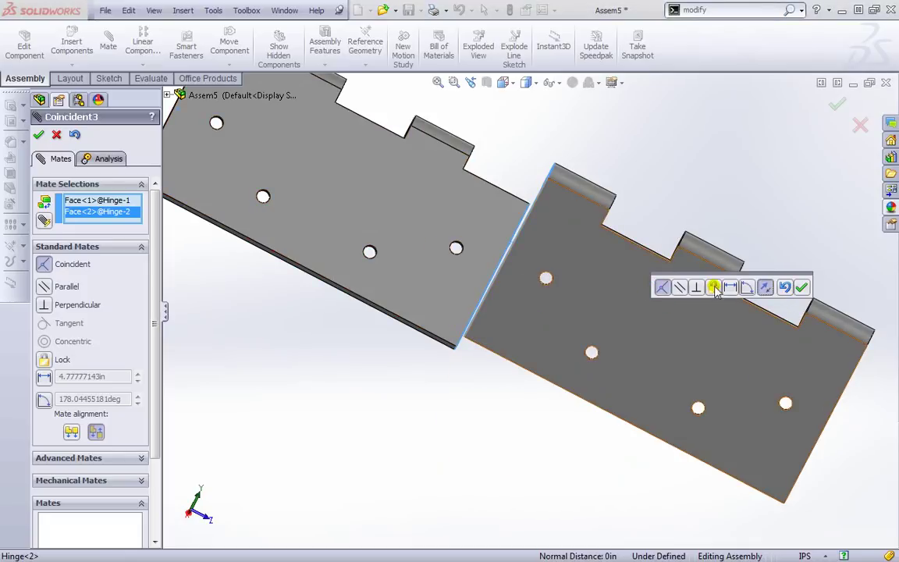
{"action": "left_click", "coordinate": [766, 288]}
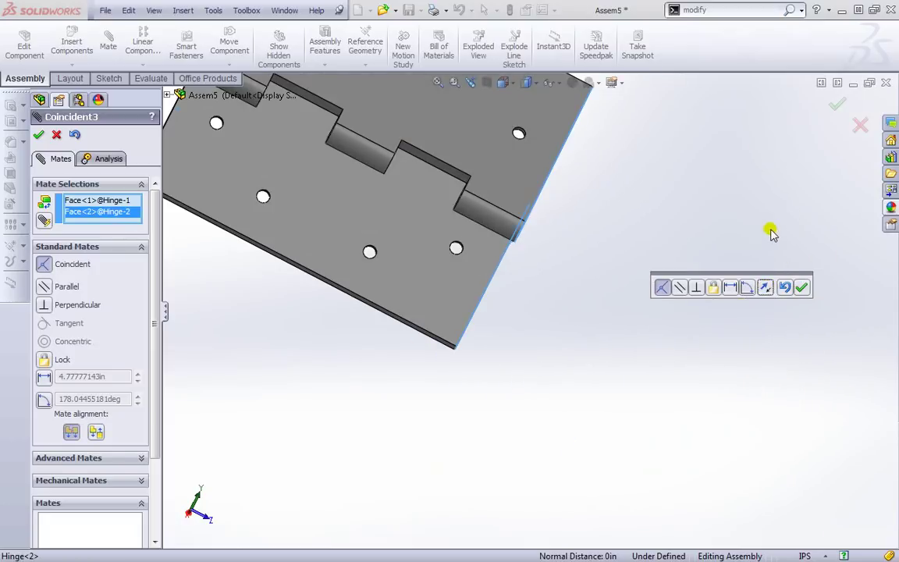
{"action": "middle_click_drag", "start_coordinate": [769, 231], "coordinate": [662, 148]}
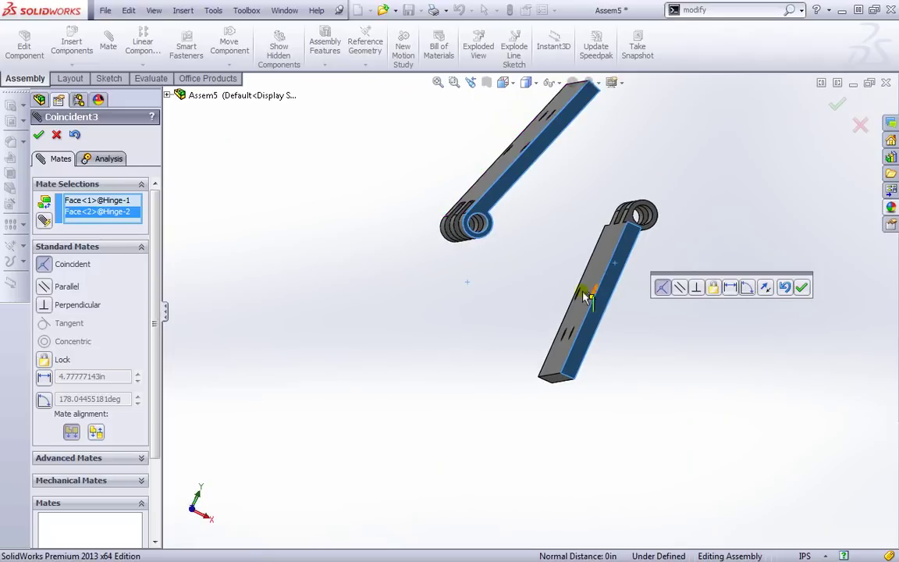
{"action": "left_click", "coordinate": [803, 288]}
Add a concentric mate between the pin's cylindrical shaft and the inner face of a knuckle hole on the fixed OuterCuts hinge.
{"action": "mouse_move", "coordinate": [752, 280]}
{"action": "middle_mouse_down"}
{"action": "mouse_move", "coordinate": [746, 296]}
{"action": "mouse_move", "coordinate": [750, 275]}
{"action": "middle_mouse_up"}
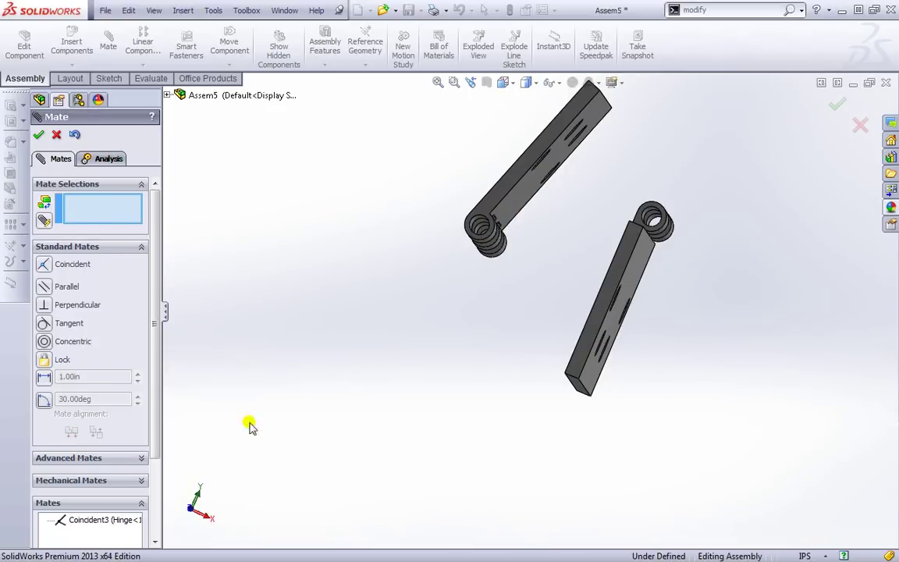
{"action": "middle_click_drag", "start_coordinate": [695, 375], "coordinate": [688, 412]}
{"action": "key", "text": "f"}
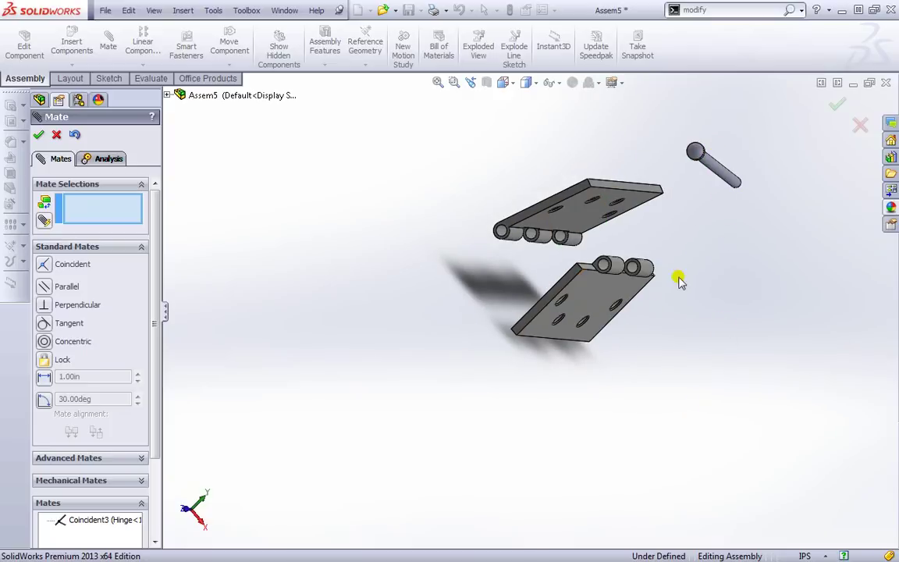
{"action": "middle_click_drag", "start_coordinate": [697, 321], "coordinate": [707, 299]}
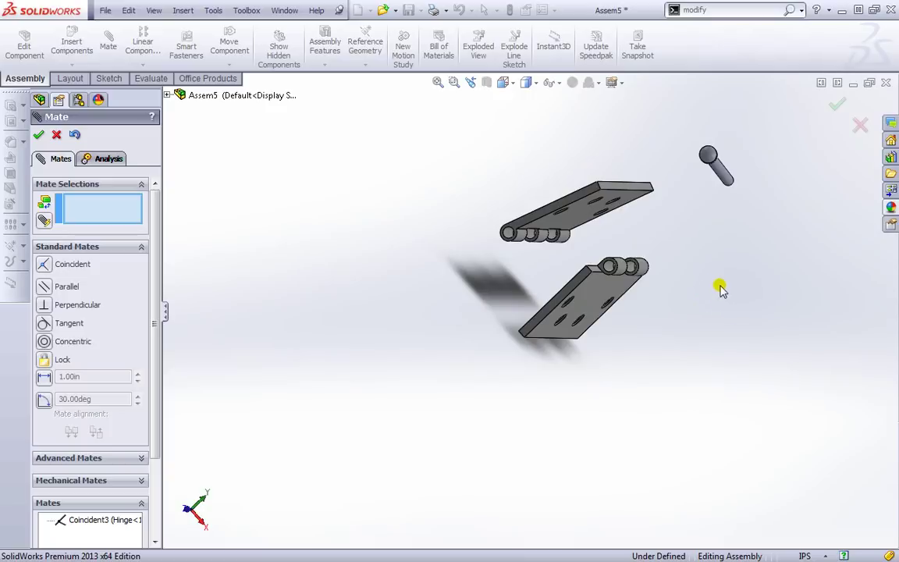
{"action": "middle_click_drag", "start_coordinate": [721, 289], "coordinate": [701, 182]}
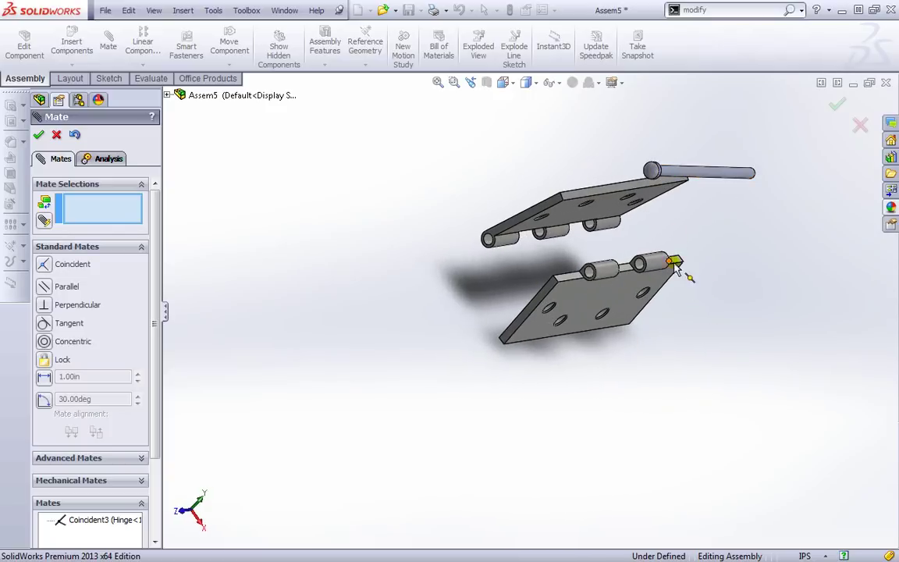
{"action": "left_click", "coordinate": [716, 173]}
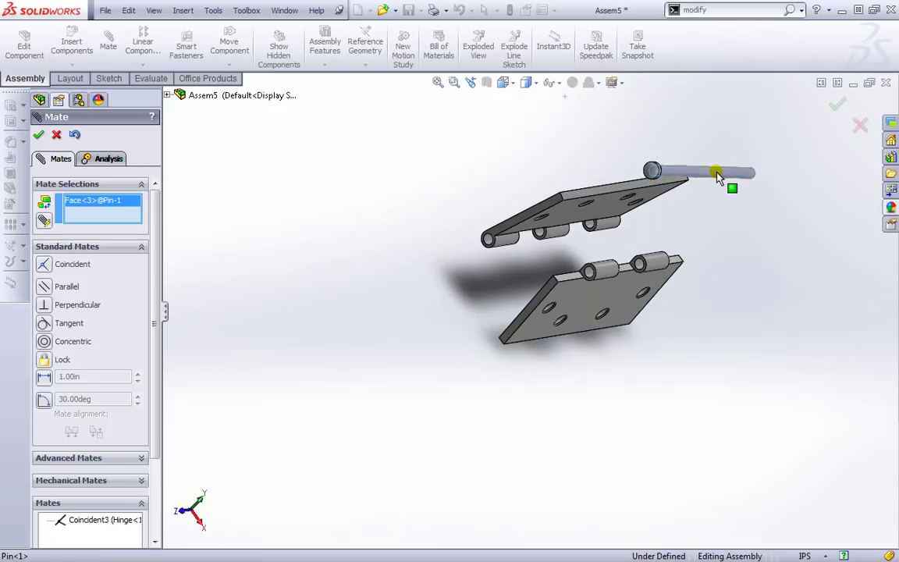
{"action": "scroll", "coordinate": [623, 243], "scroll_direction": "up", "scroll_amount": 1}
{"action": "scroll", "coordinate": [621, 245], "scroll_direction": "down", "scroll_amount": 4}
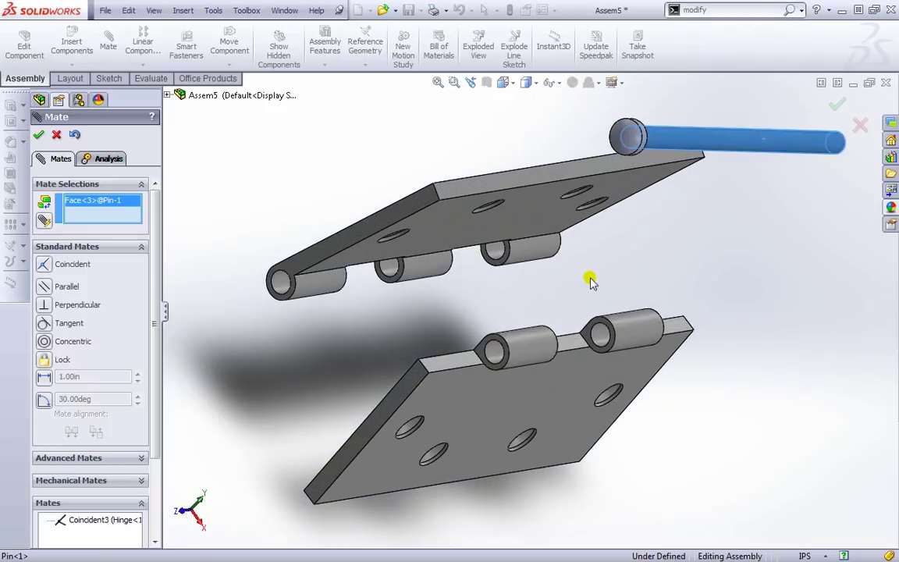
{"action": "left_click", "coordinate": [597, 337]}
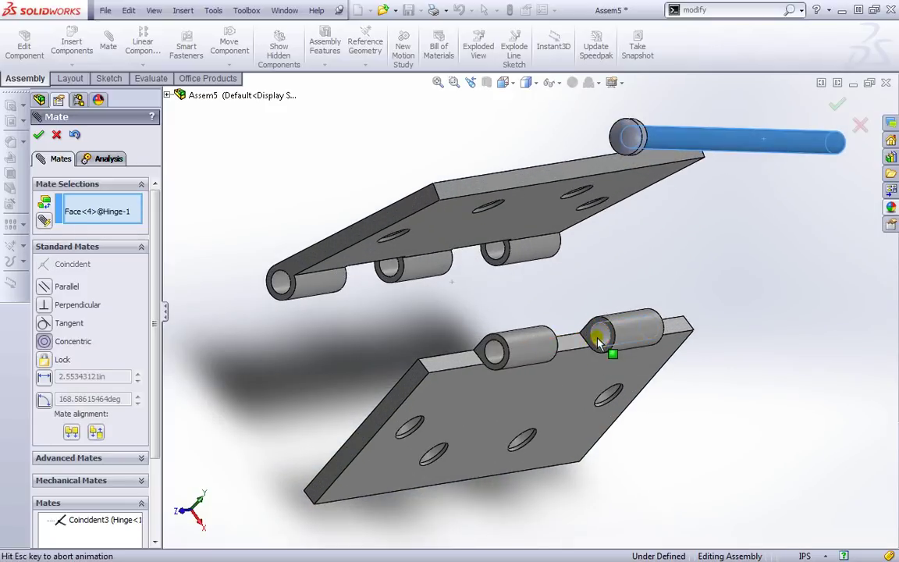
{"action": "middle_click_drag", "start_coordinate": [738, 407], "coordinate": [698, 390]}
{"action": "left_click", "coordinate": [39, 134]}
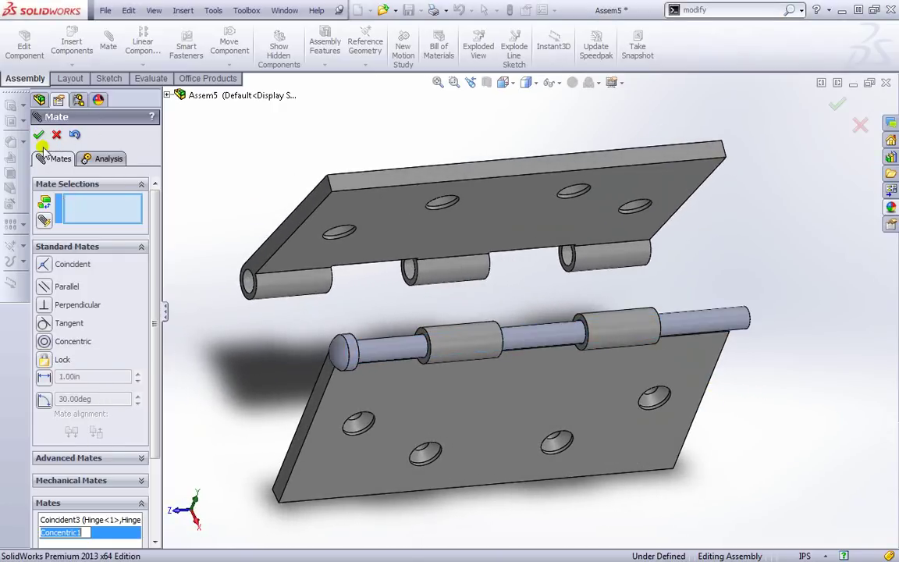
Add a concentric mate between the inner face of the InnerCuts hinge's middle knuckle and the pin's cylindrical shaft.
{"action": "middle_click_drag", "start_coordinate": [243, 333], "coordinate": [455, 330]}
{"action": "left_click", "coordinate": [386, 282]}
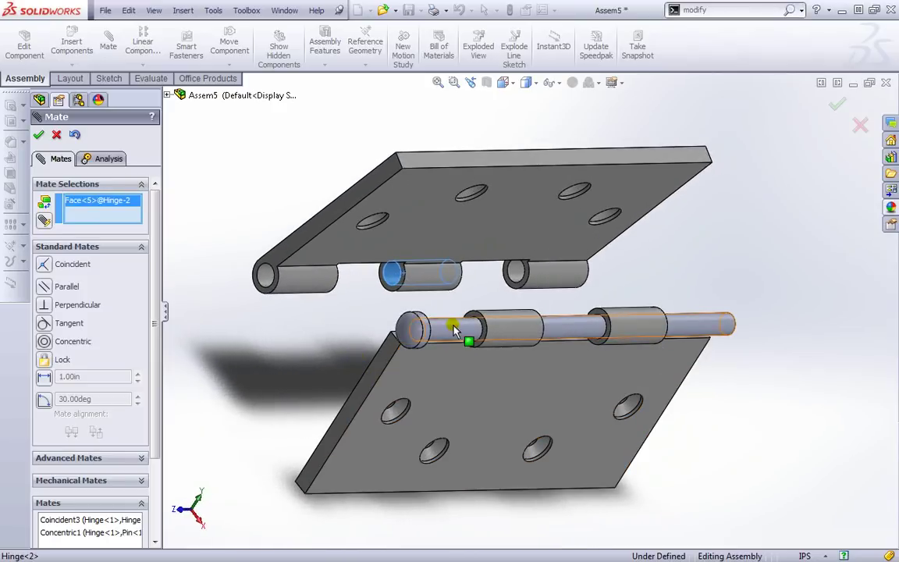
{"action": "left_click", "coordinate": [455, 330]}
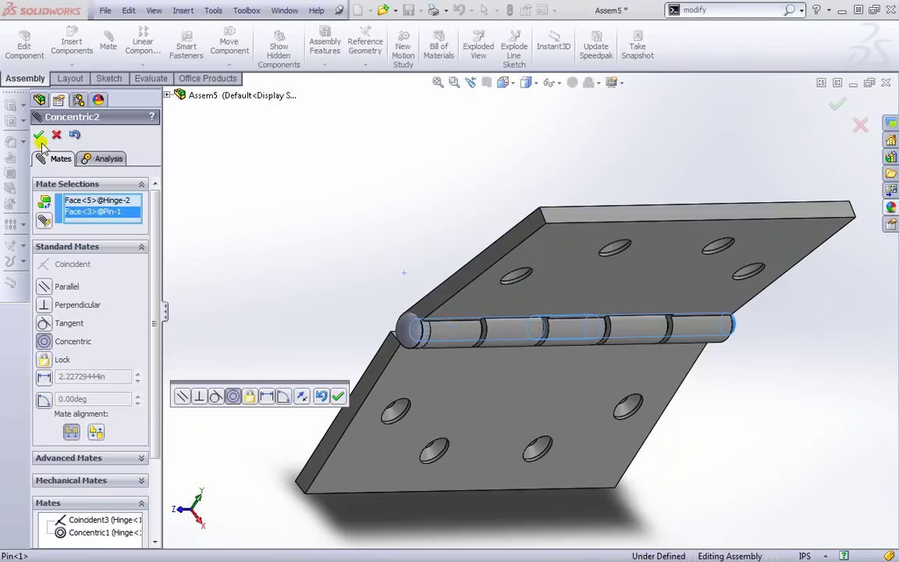
{"action": "left_click", "coordinate": [39, 136]}
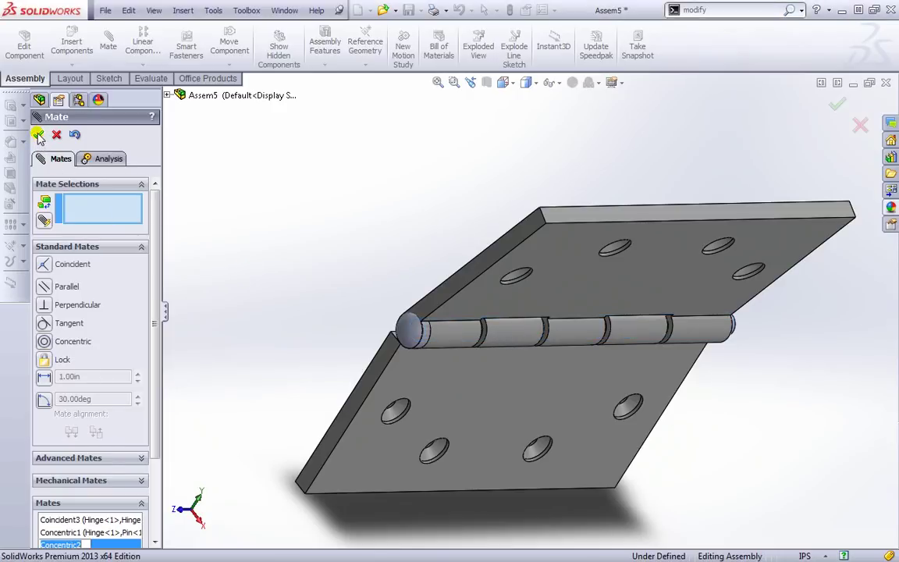
{"action": "left_click", "coordinate": [39, 136]}
Swing the InnerCuts hinge about the pin until it folds down over the fixed OuterCuts hinge.
{"action": "middle_click_drag", "start_coordinate": [235, 245], "coordinate": [426, 332]}
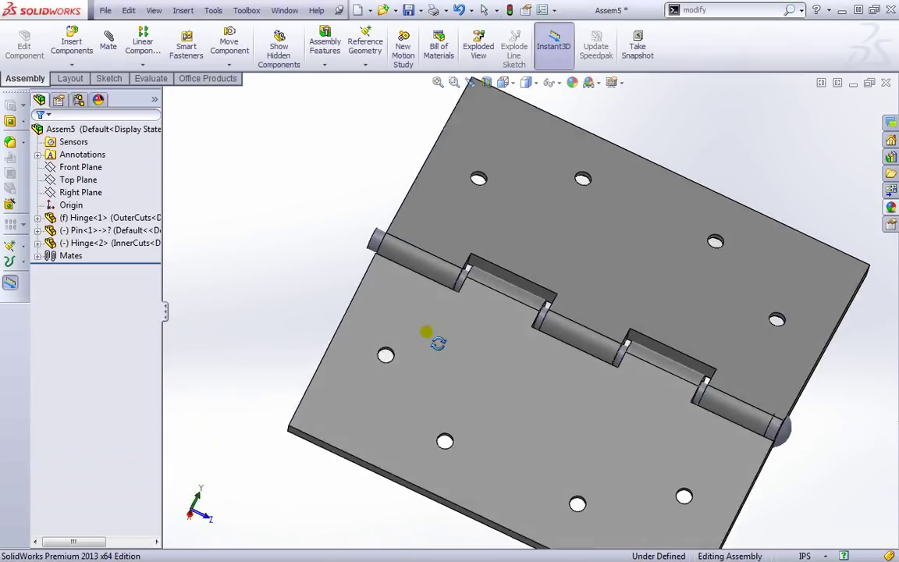
{"action": "mouse_move", "coordinate": [426, 332]}
{"action": "left_mouse_down"}
{"action": "mouse_move", "coordinate": [556, 367]}
{"action": "mouse_move", "coordinate": [425, 327]}
{"action": "left_mouse_up"}
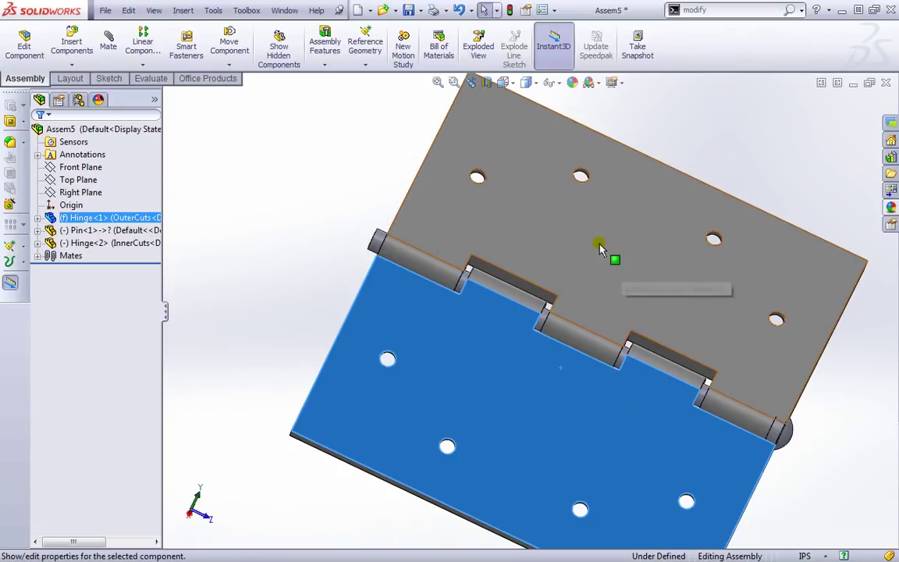
{"action": "left_click", "coordinate": [516, 225]}
{"action": "left_click_drag", "start_coordinate": [638, 236], "coordinate": [663, 246]}
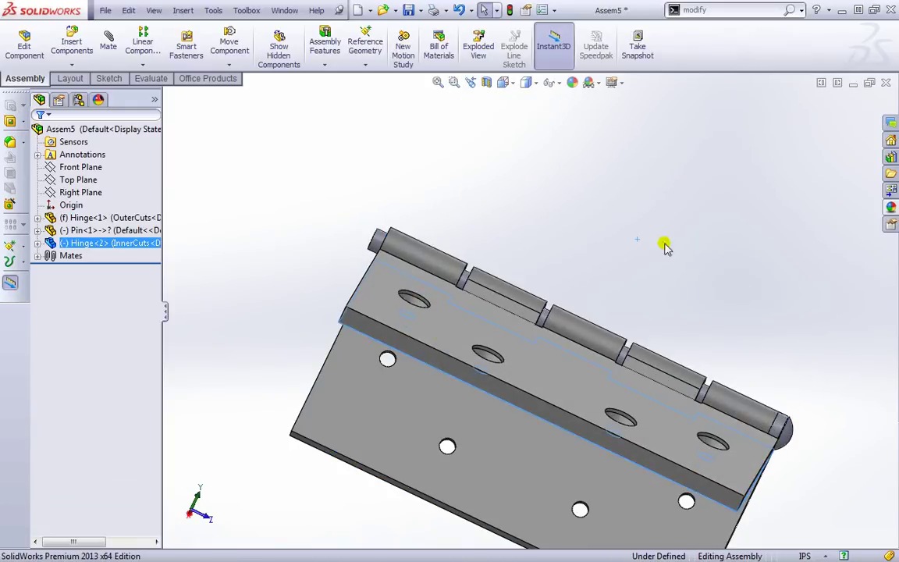
Slide the pin along its axis until most of its shaft is pulled out of the knuckles.
{"action": "middle_click_drag", "start_coordinate": [664, 247], "coordinate": [382, 434]}
{"action": "left_click_drag", "start_coordinate": [380, 427], "coordinate": [286, 445]}
{"action": "scroll", "coordinate": [503, 335], "scroll_direction": "up", "scroll_amount": 4}
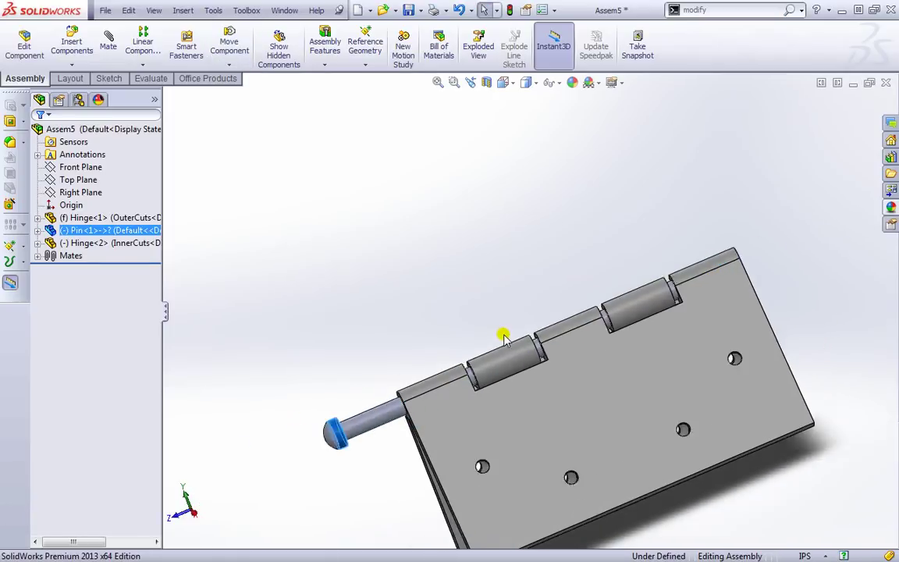
{"action": "left_click_drag", "start_coordinate": [452, 370], "coordinate": [305, 407]}
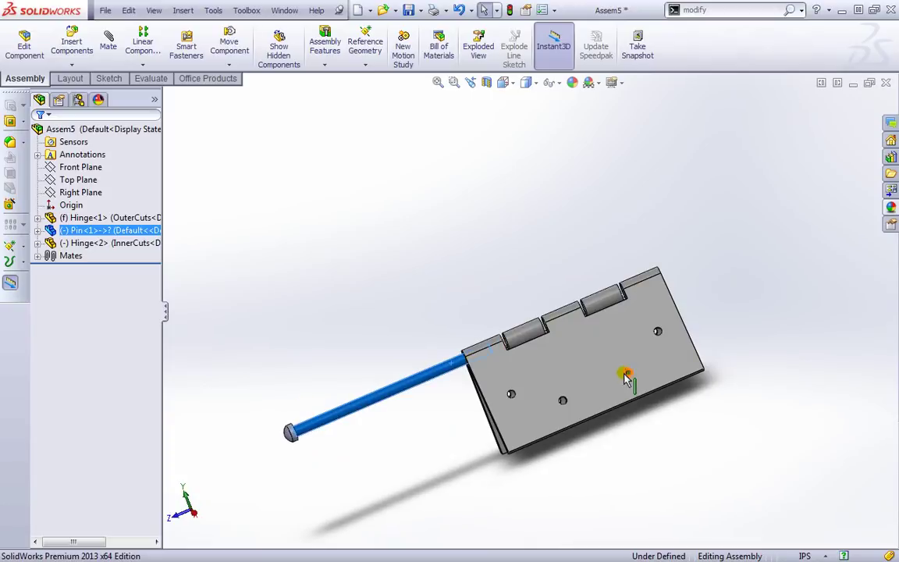
Swing the InnerCuts hinge open above the fixed hinge and slide the pin partway back into the knuckles.
{"action": "left_click_drag", "start_coordinate": [628, 373], "coordinate": [584, 193]}
{"action": "middle_click_drag", "start_coordinate": [606, 371], "coordinate": [684, 355]}
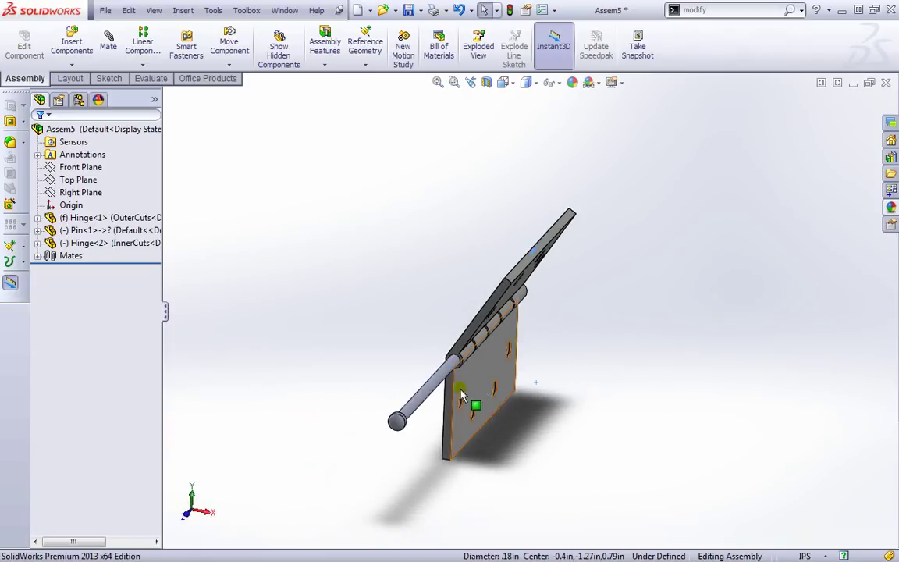
{"action": "left_click_drag", "start_coordinate": [432, 386], "coordinate": [473, 350]}
{"action": "left_click_drag", "start_coordinate": [523, 303], "coordinate": [465, 358]}
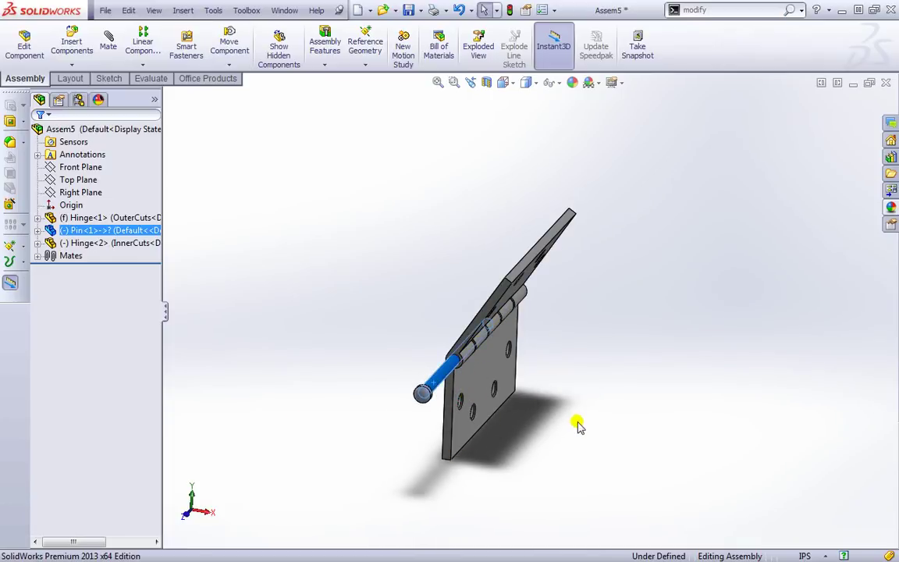
{"action": "scroll", "coordinate": [578, 423], "scroll_direction": "up", "scroll_amount": 1}
{"action": "scroll", "coordinate": [578, 422], "scroll_direction": "down", "scroll_amount": 4}
Slide the pin back and forth through the knuckles, leaving its head and a short length of shaft outside the end knuckle.
{"action": "middle_click_drag", "start_coordinate": [590, 302], "coordinate": [425, 344]}
{"action": "left_click_drag", "start_coordinate": [189, 244], "coordinate": [279, 225]}
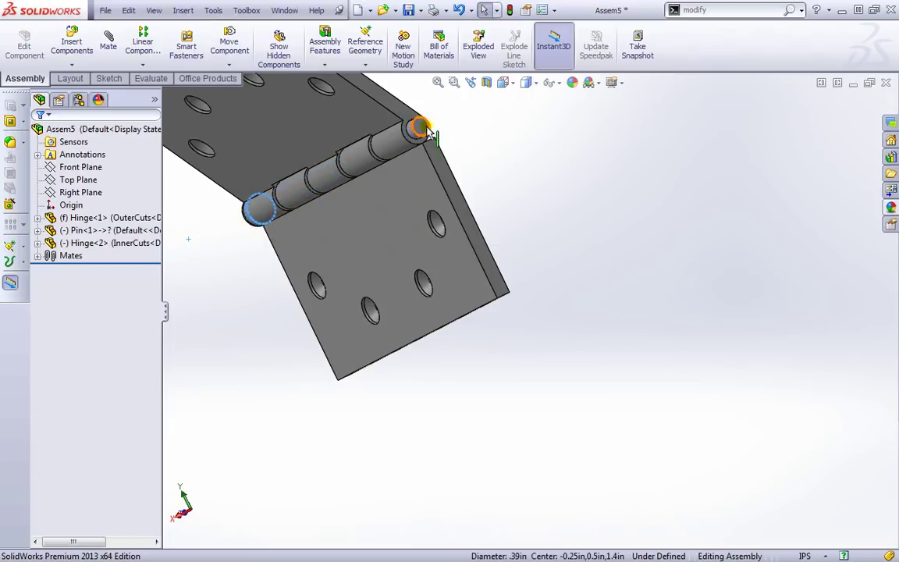
{"action": "middle_click_drag", "start_coordinate": [323, 208], "coordinate": [419, 227]}
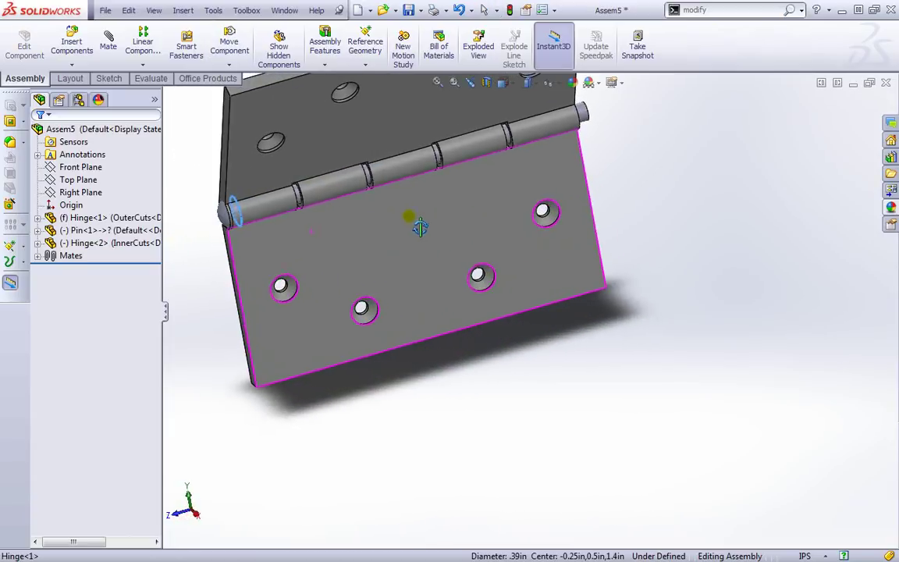
{"action": "left_click_drag", "start_coordinate": [225, 212], "coordinate": [217, 216]}
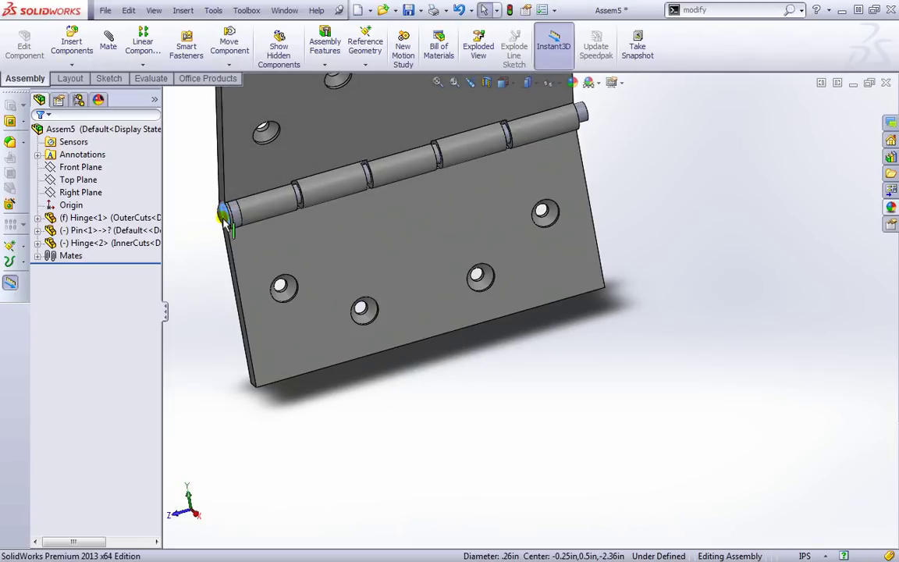
{"action": "left_click", "coordinate": [223, 218]}
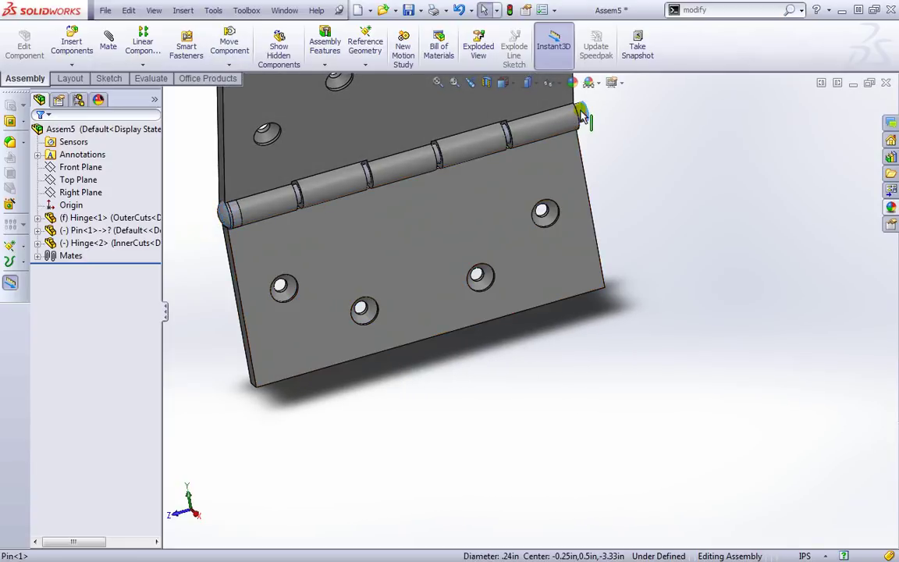
{"action": "left_click_drag", "start_coordinate": [580, 110], "coordinate": [522, 131]}
{"action": "middle_click_drag", "start_coordinate": [188, 234], "coordinate": [294, 275]}
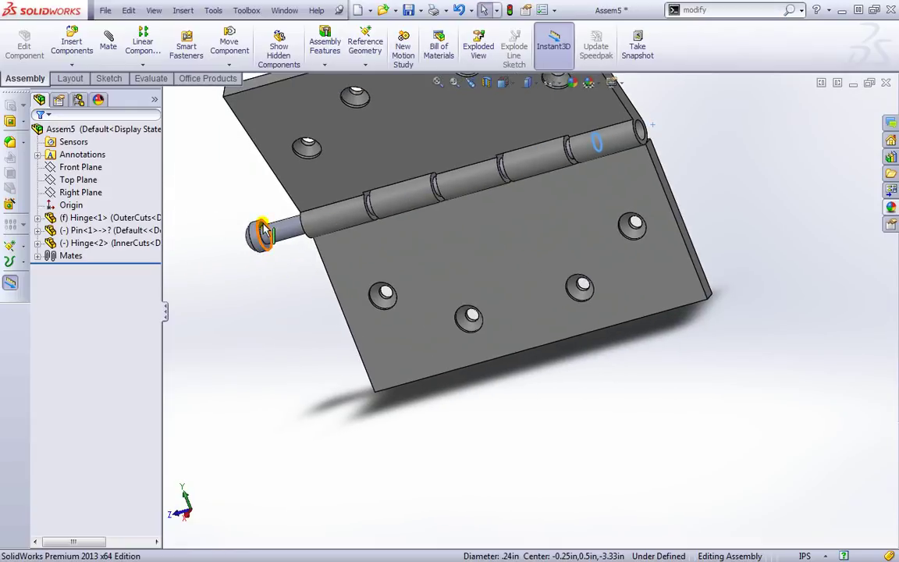
Add a coincident mate between the InnerCuts hinge's side face and the flat underside of the pin head.
{"action": "middle_click_drag", "start_coordinate": [264, 229], "coordinate": [337, 282]}
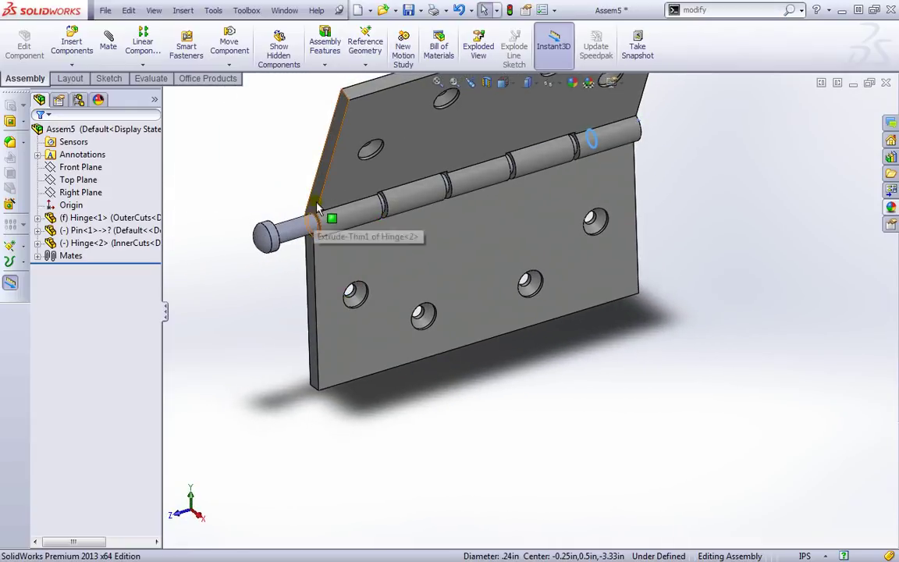
{"action": "left_click", "coordinate": [284, 301]}
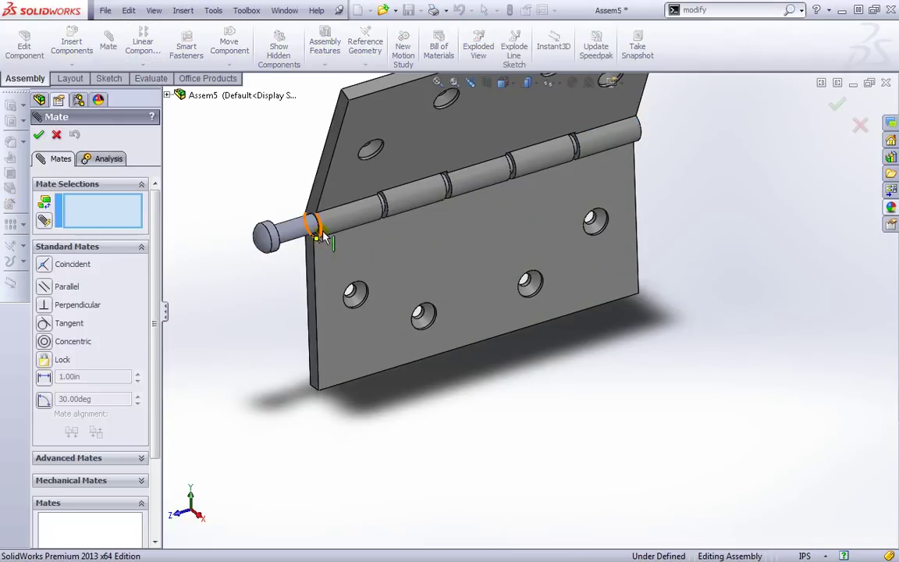
{"action": "scroll", "coordinate": [317, 225], "scroll_direction": "down", "scroll_amount": 6}
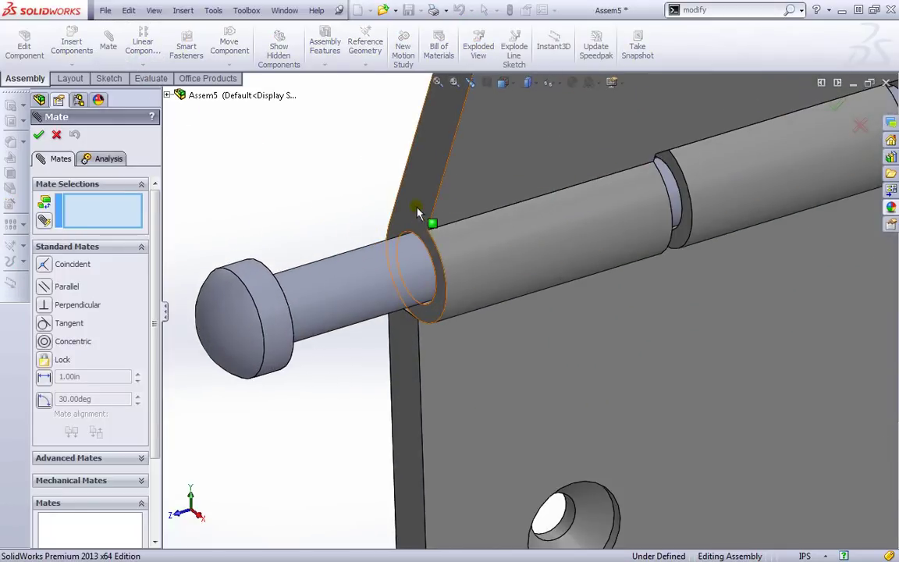
{"action": "left_click", "coordinate": [417, 209]}
{"action": "middle_click_drag", "start_coordinate": [352, 221], "coordinate": [273, 242]}
{"action": "left_click", "coordinate": [269, 268]}
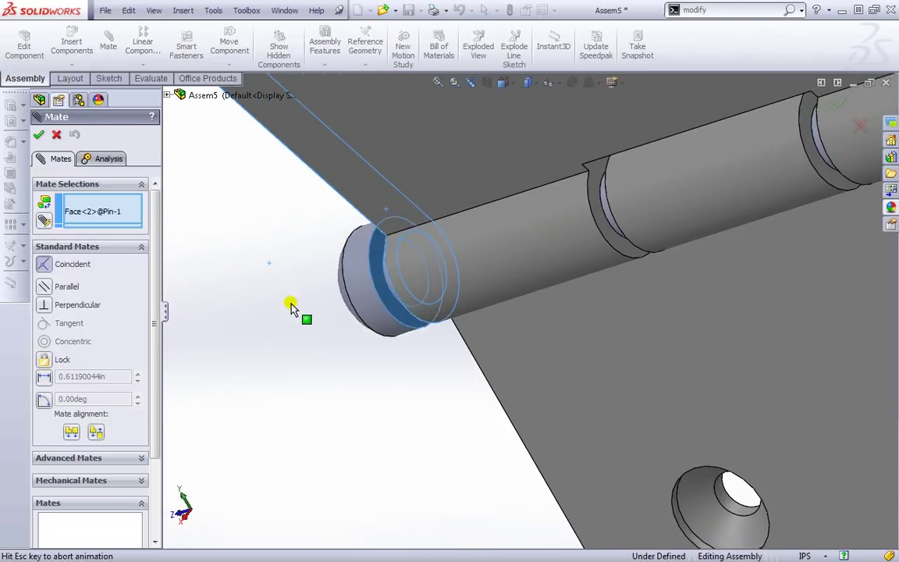
{"action": "left_click", "coordinate": [38, 135]}
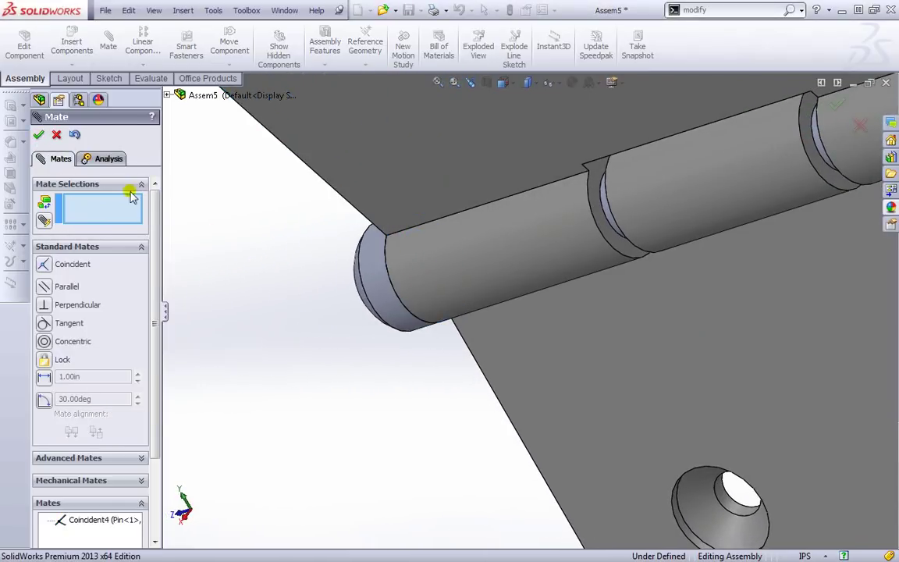
{"action": "left_click", "coordinate": [43, 137]}
Fold the InnerCuts hinge against the fixed hinge, and swing it slightly apart again in an end view.
{"action": "middle_click_drag", "start_coordinate": [279, 246], "coordinate": [532, 311]}
{"action": "left_click", "coordinate": [526, 307]}
{"action": "left_click", "coordinate": [518, 357]}
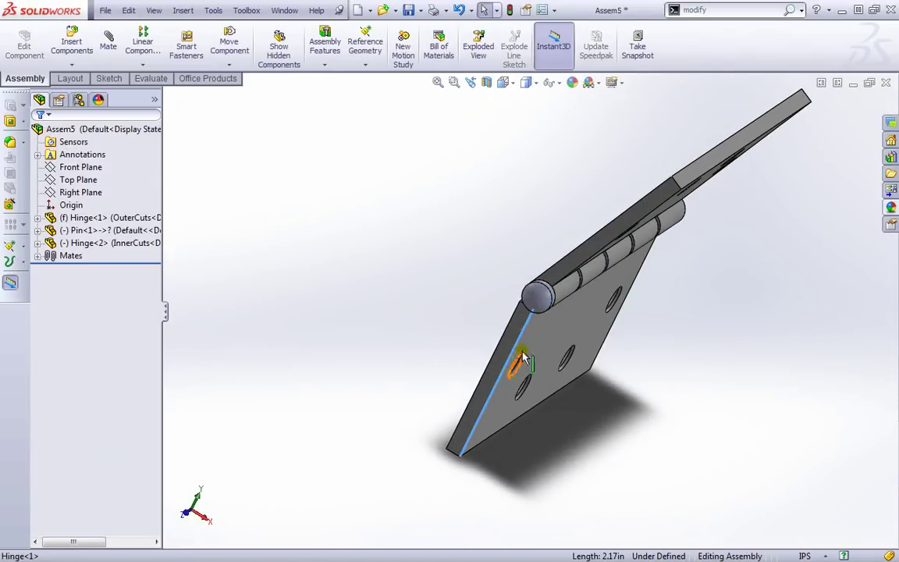
{"action": "left_click_drag", "start_coordinate": [594, 234], "coordinate": [576, 389]}
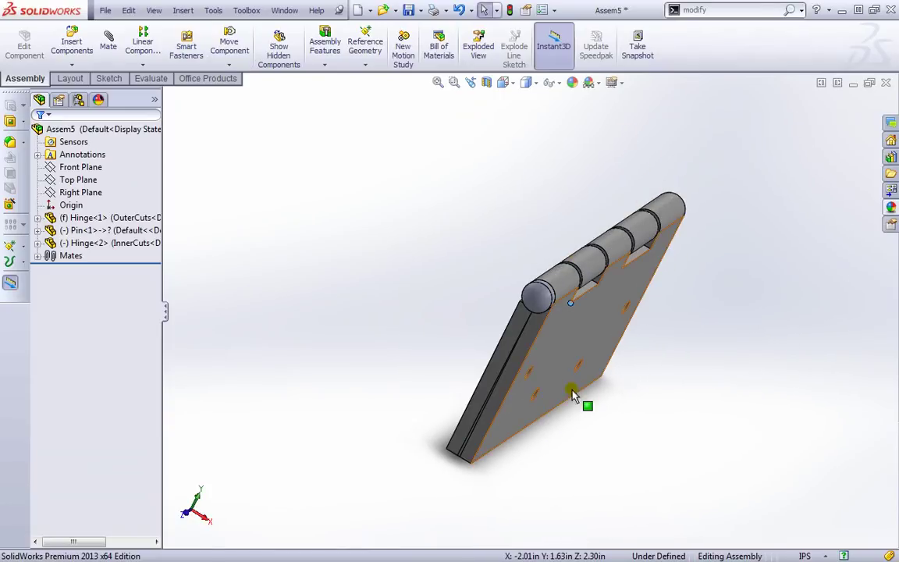
{"action": "middle_click_drag", "start_coordinate": [575, 389], "coordinate": [679, 396]}
{"action": "left_click_drag", "start_coordinate": [552, 376], "coordinate": [603, 380]}
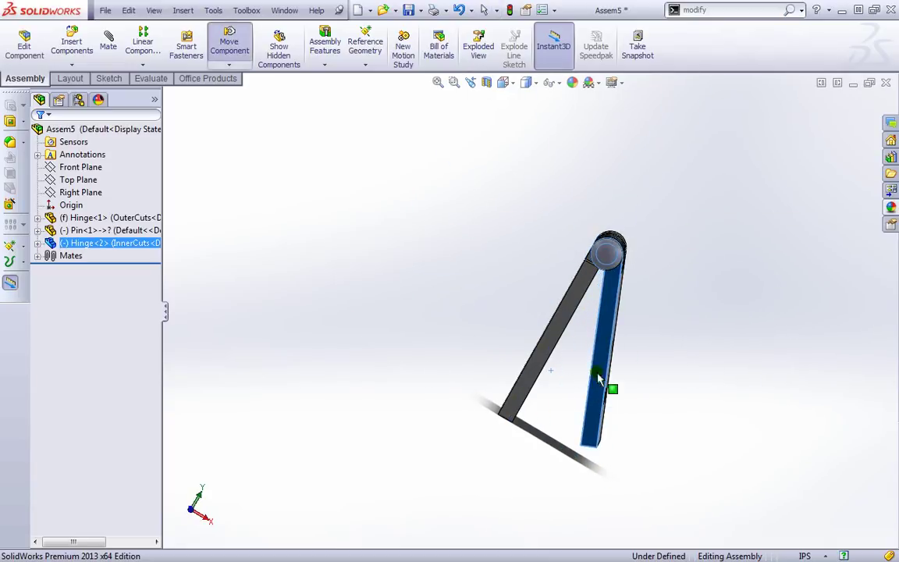
Swing the InnerCuts hinge to a partly open position using Move Component with Collision Detection between all components and Stop at collision.
{"action": "left_click", "coordinate": [231, 43]}
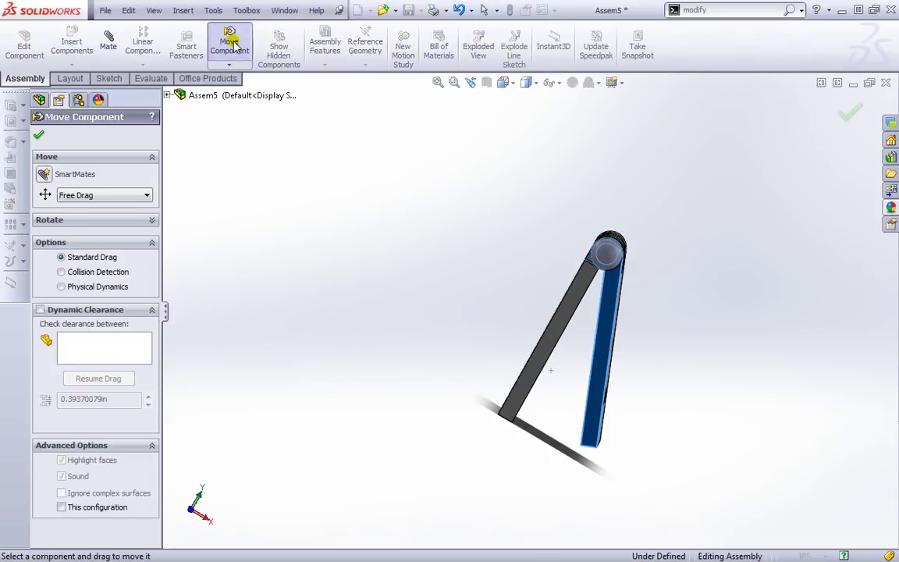
{"action": "left_click", "coordinate": [61, 272]}
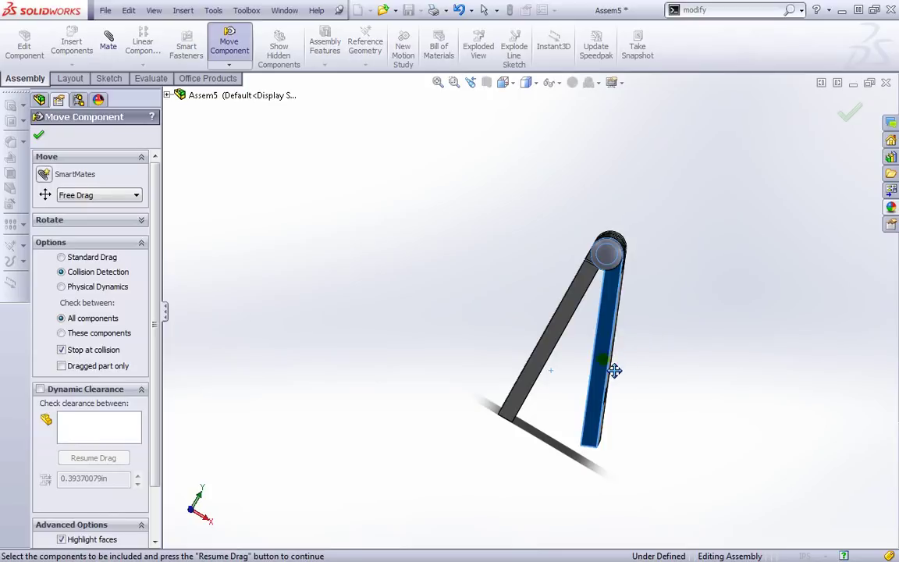
{"action": "left_click_drag", "start_coordinate": [615, 371], "coordinate": [791, 260]}
{"action": "middle_click_drag", "start_coordinate": [791, 260], "coordinate": [703, 267]}
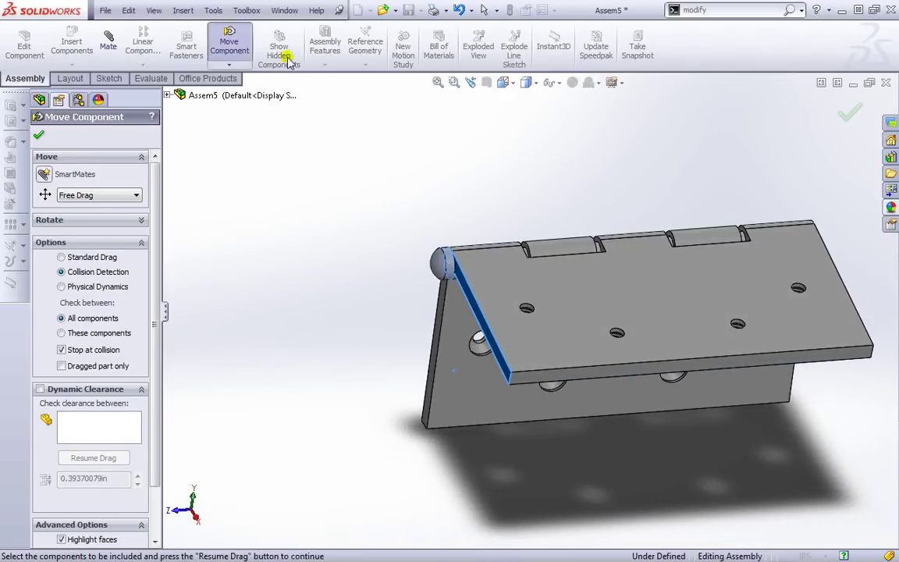
{"action": "left_click", "coordinate": [41, 136]}
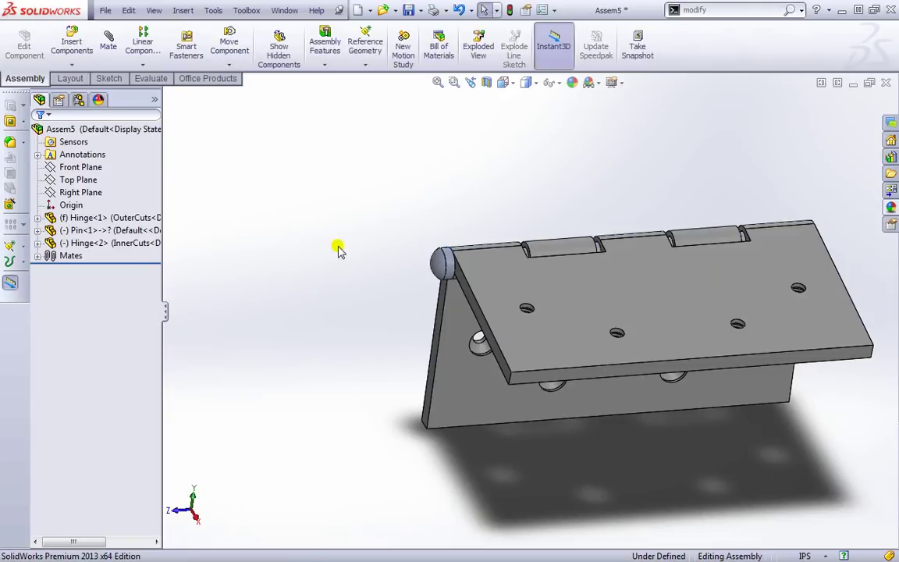
{"action": "mouse_move", "coordinate": [337, 248]}
{"action": "middle_mouse_down"}
{"action": "mouse_move", "coordinate": [321, 261]}
{"action": "mouse_move", "coordinate": [343, 267]}
{"action": "middle_mouse_up"}
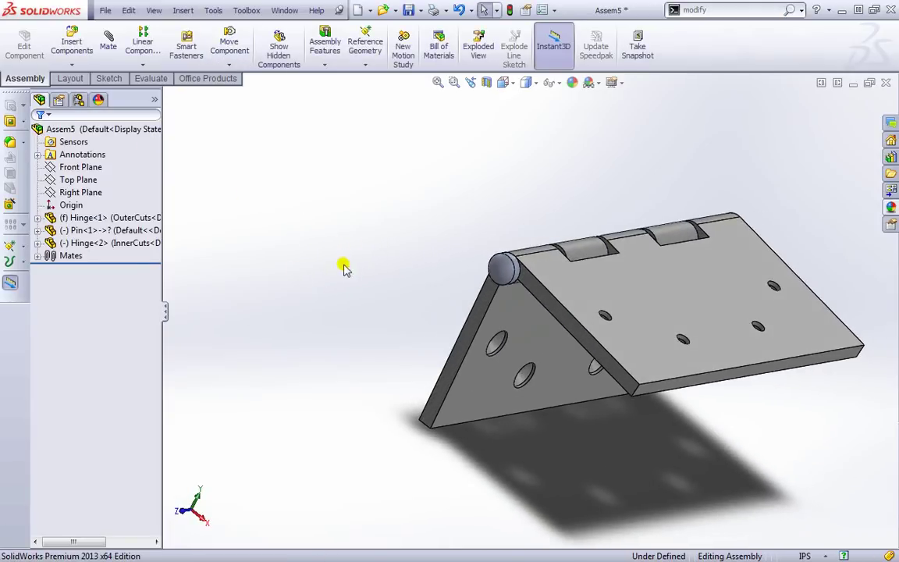
{"action": "left_click", "coordinate": [62, 231]}
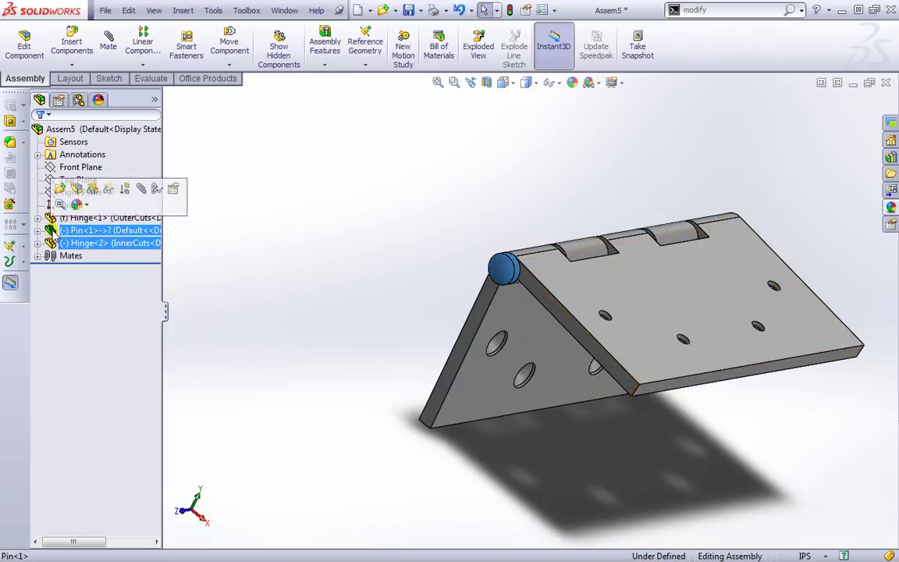
{"action": "left_click", "coordinate": [55, 243]}
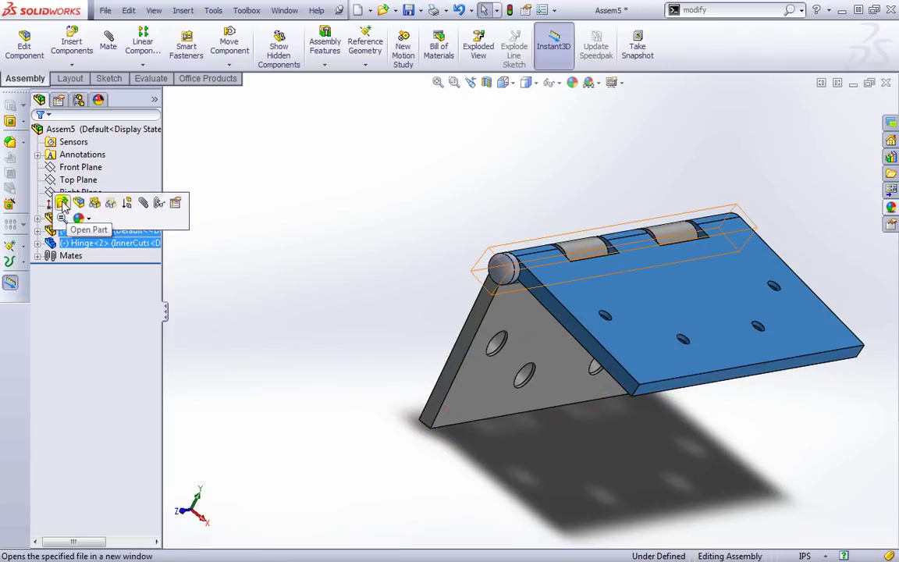
{"action": "left_click", "coordinate": [373, 193]}
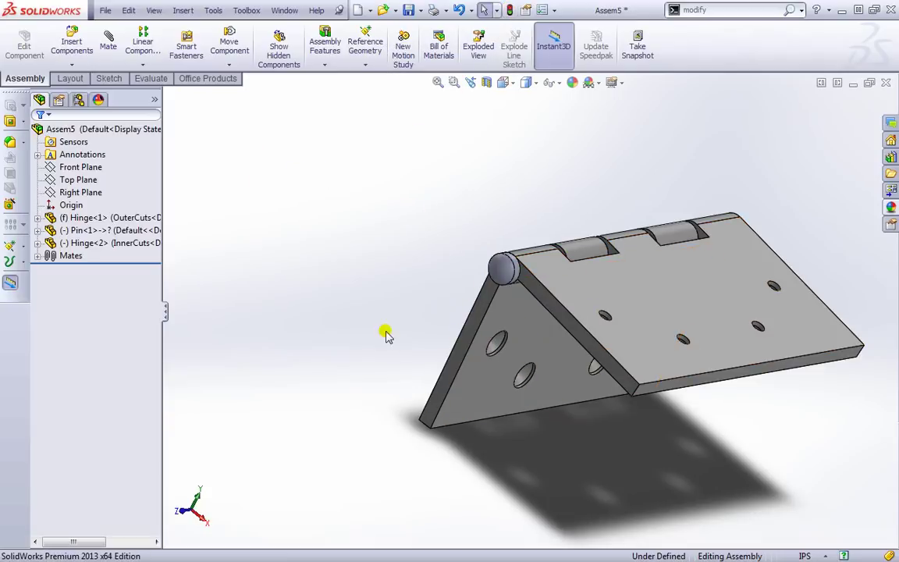
{"action": "left_click_drag", "start_coordinate": [472, 338], "coordinate": [544, 341]}
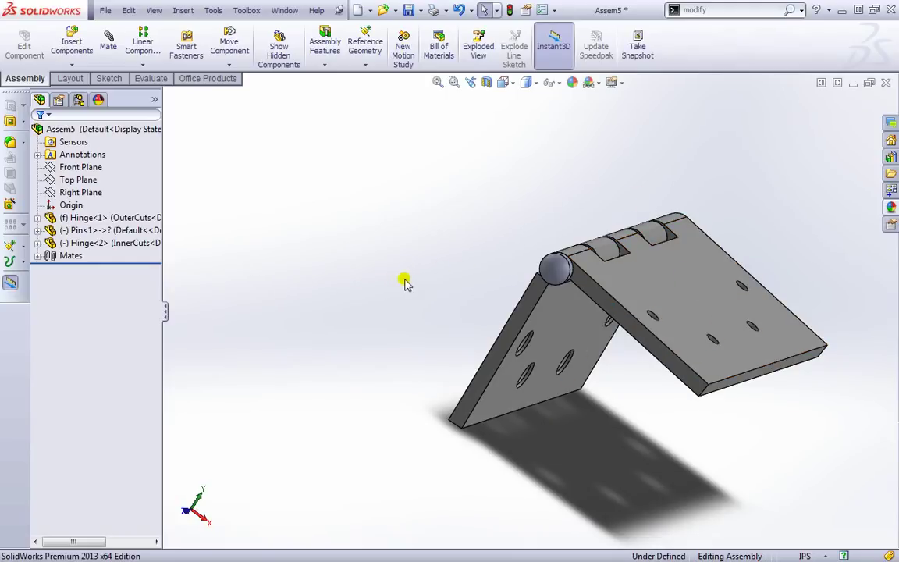
{"action": "left_click", "coordinate": [74, 49]}
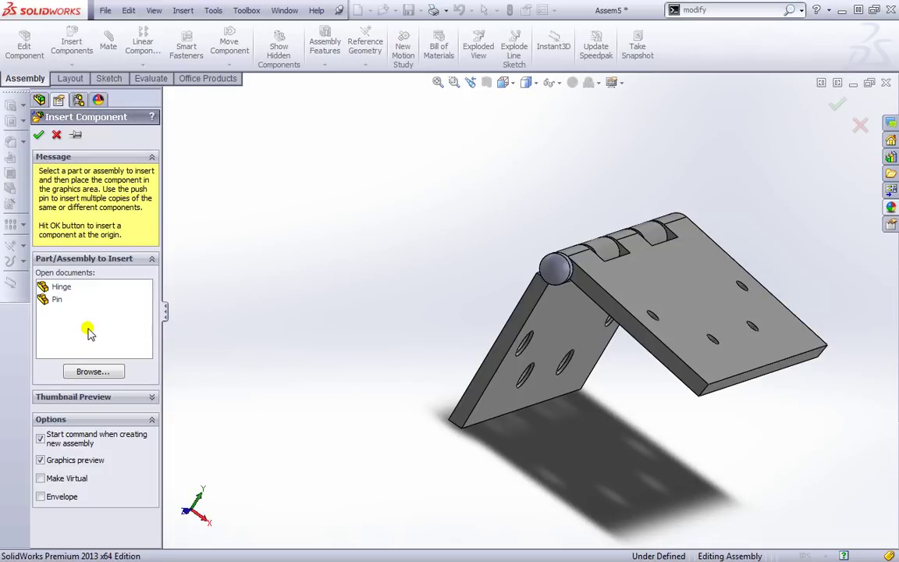
{"action": "left_click", "coordinate": [57, 136]}
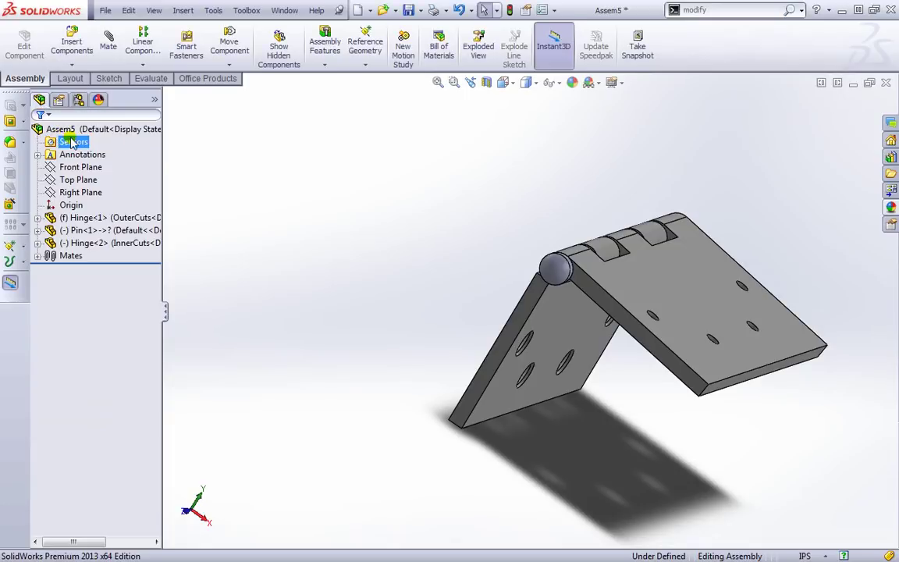
{"action": "left_click", "coordinate": [143, 63]}
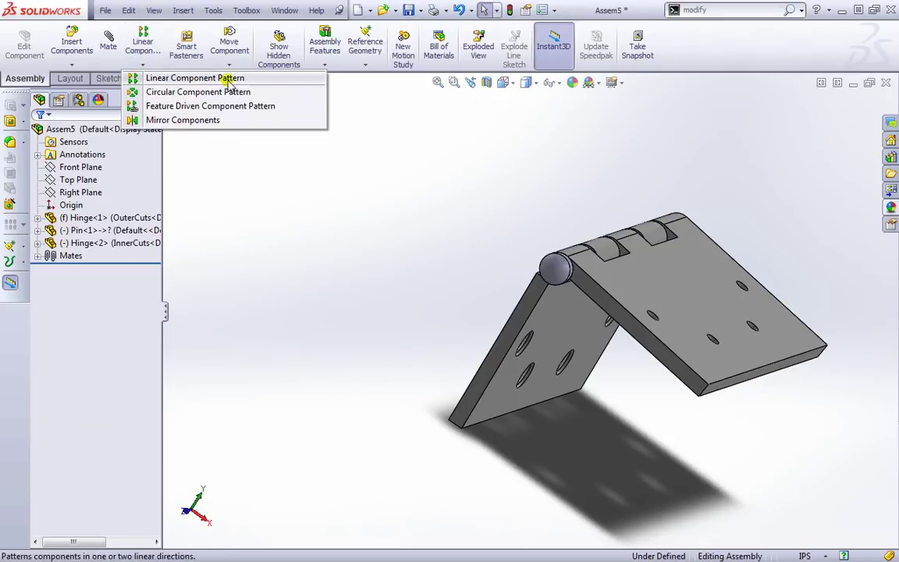
{"action": "left_click", "coordinate": [271, 204]}
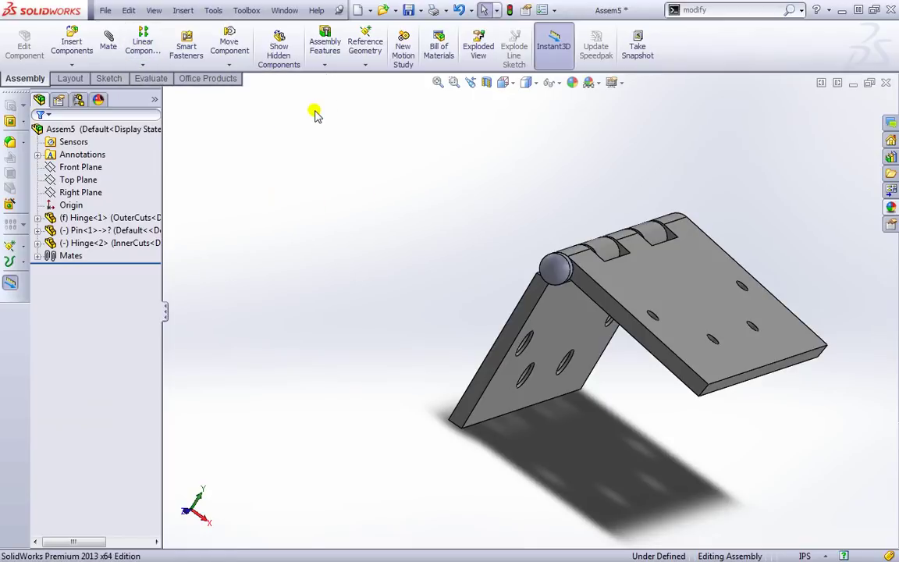
{"action": "left_click", "coordinate": [325, 65]}
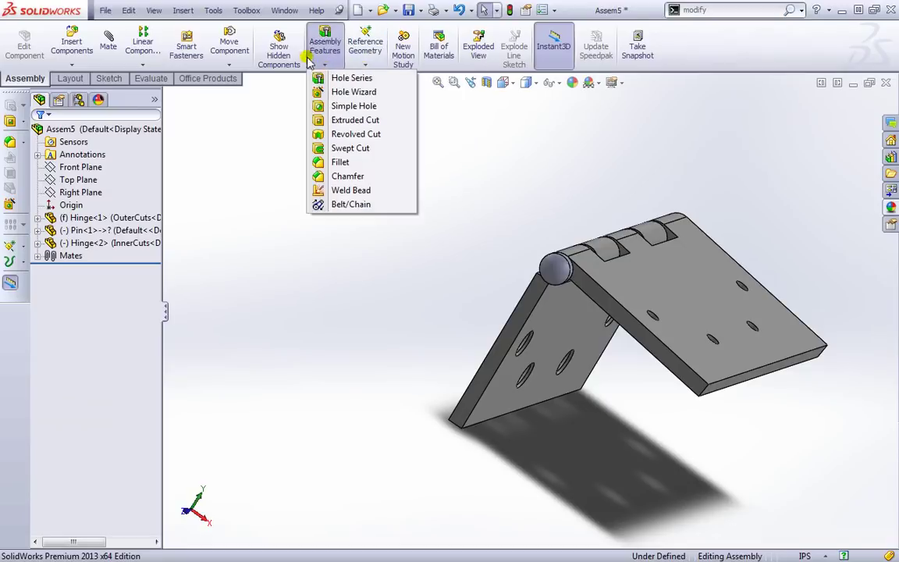
{"action": "left_click", "coordinate": [365, 65]}
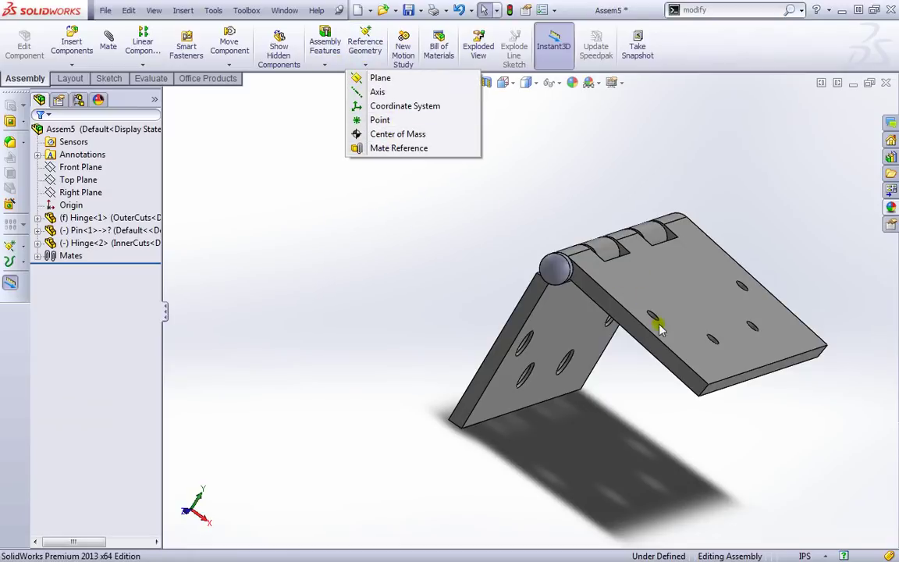
{"action": "left_click", "coordinate": [778, 205]}
Swing the InnerCuts hinge slightly closer to the fixed hinge, leaving the assembly partly open, and view it from the pin-head end.
{"action": "middle_click_drag", "start_coordinate": [803, 253], "coordinate": [724, 260]}
{"action": "scroll", "coordinate": [713, 314], "scroll_direction": "up", "scroll_amount": 3}
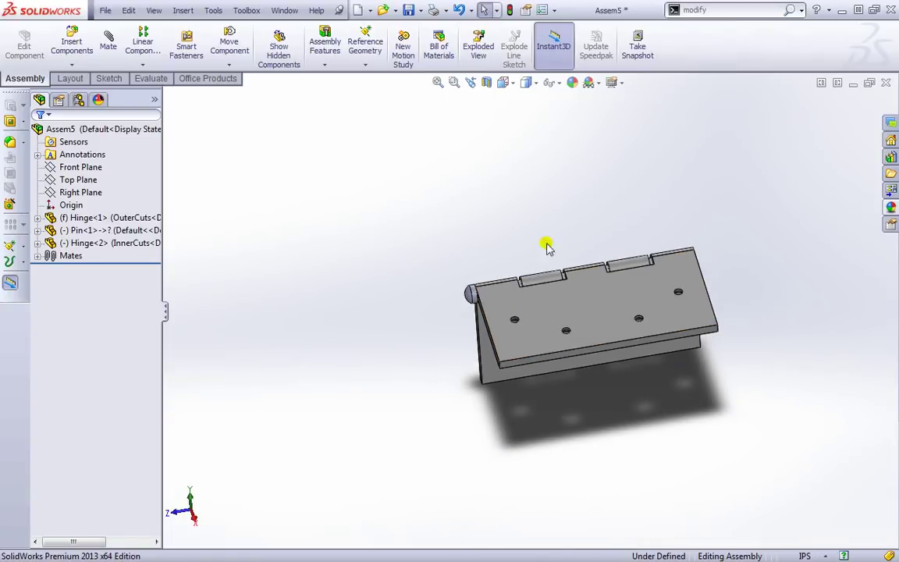
{"action": "middle_click_drag", "start_coordinate": [464, 241], "coordinate": [502, 235]}
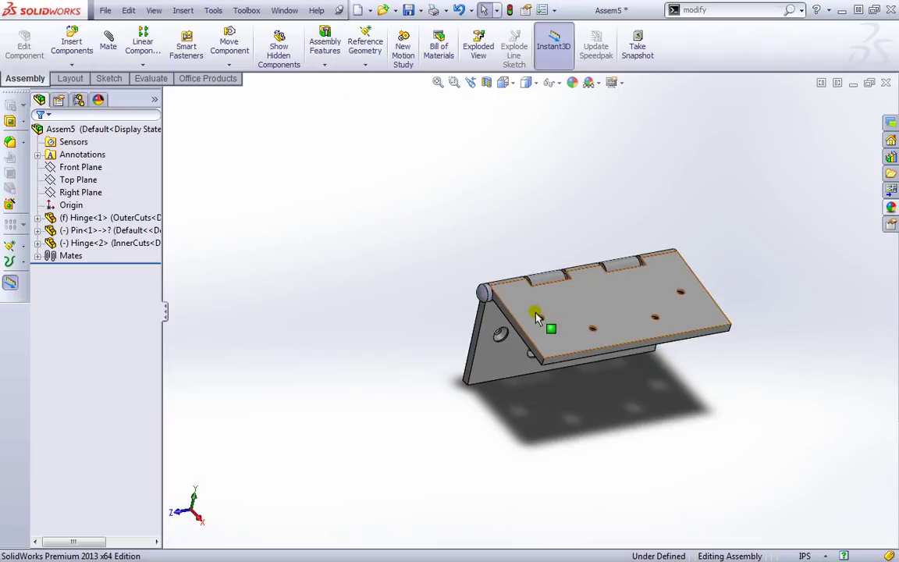
{"action": "left_click_drag", "start_coordinate": [633, 333], "coordinate": [593, 373]}
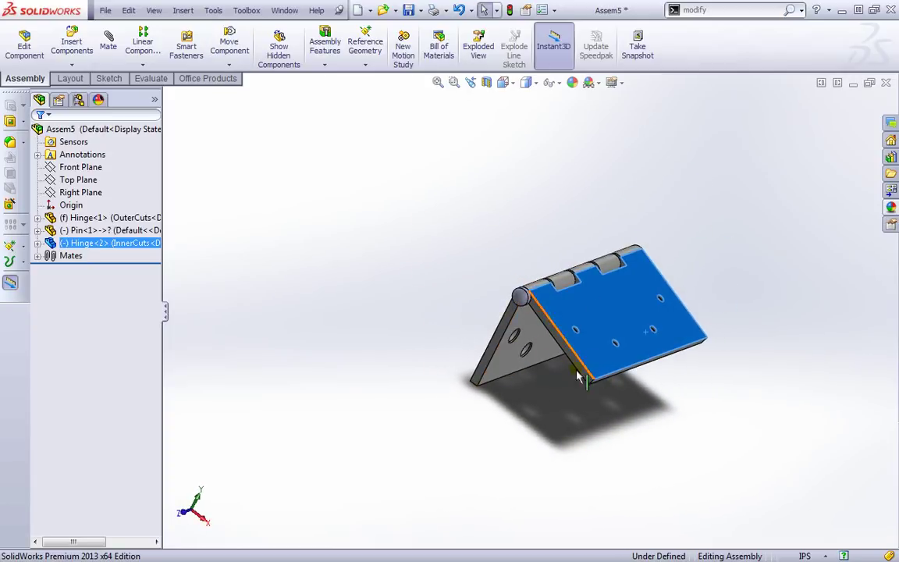
{"action": "left_click", "coordinate": [540, 389]}
{"action": "middle_click_drag", "start_coordinate": [616, 418], "coordinate": [639, 408]}
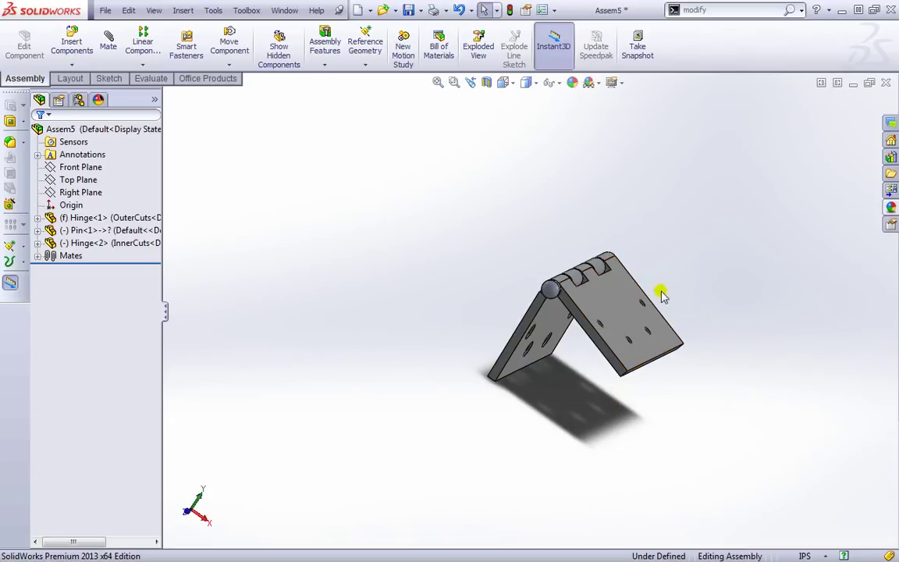